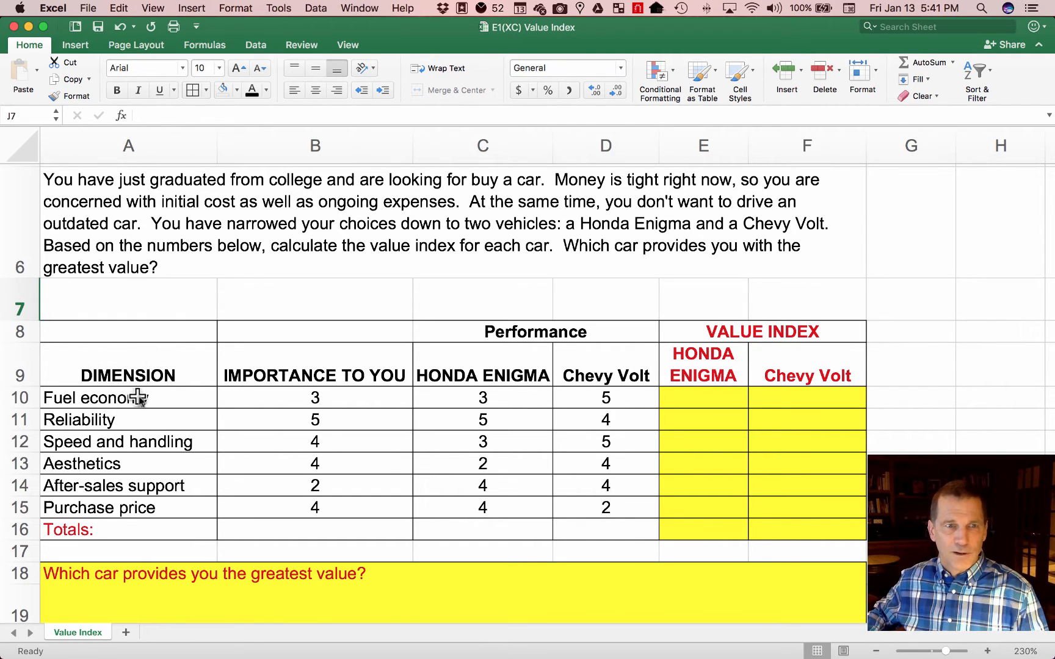
# - Review the six car dimensions in A10:A15 and the importance rating assigned to each in B10:B15
pyautogui.moveTo(135, 400)
pyautogui.mouseDown()
pyautogui.moveTo(141, 487)
pyautogui.moveTo(126, 494)
pyautogui.moveTo(139, 404)
pyautogui.mouseUp()
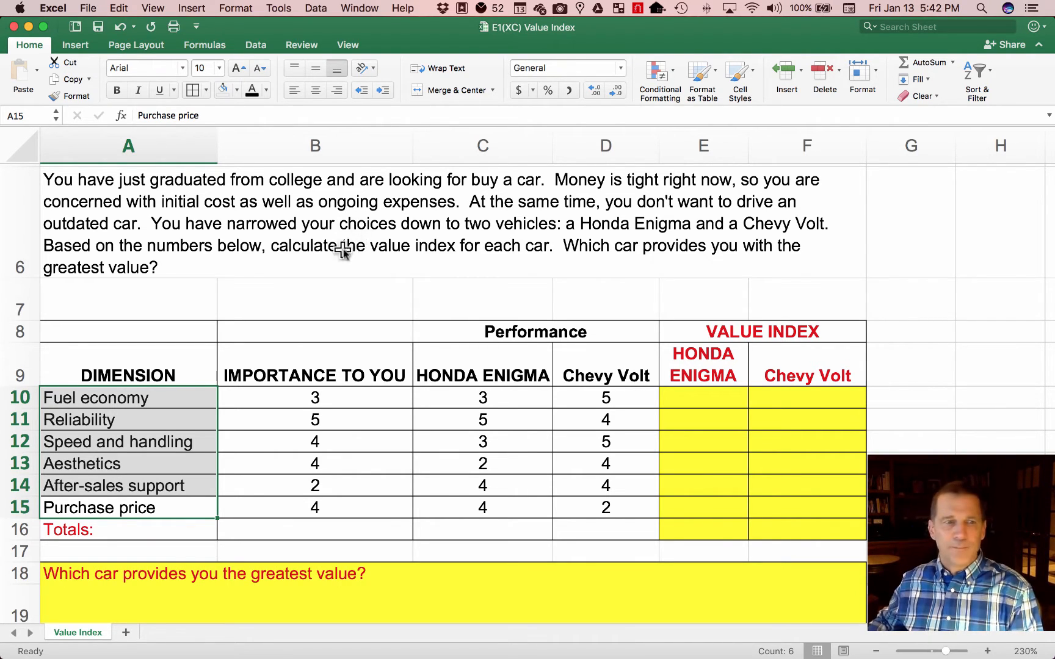
pyautogui.moveTo(191, 398); pyautogui.dragTo(175, 515)
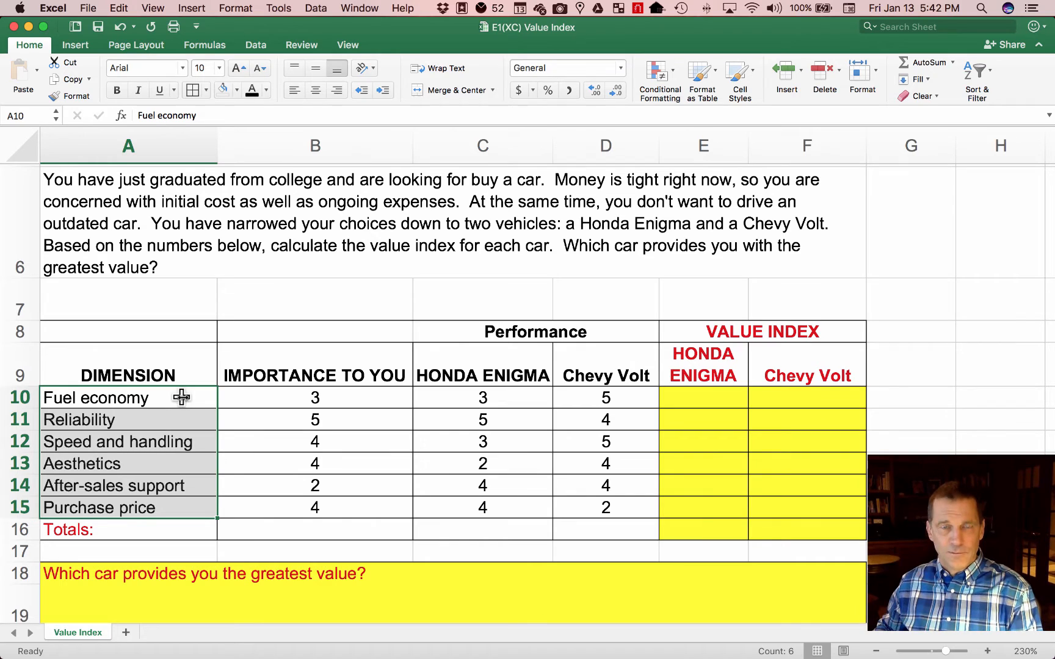
pyautogui.moveTo(181, 397); pyautogui.dragTo(176, 508)
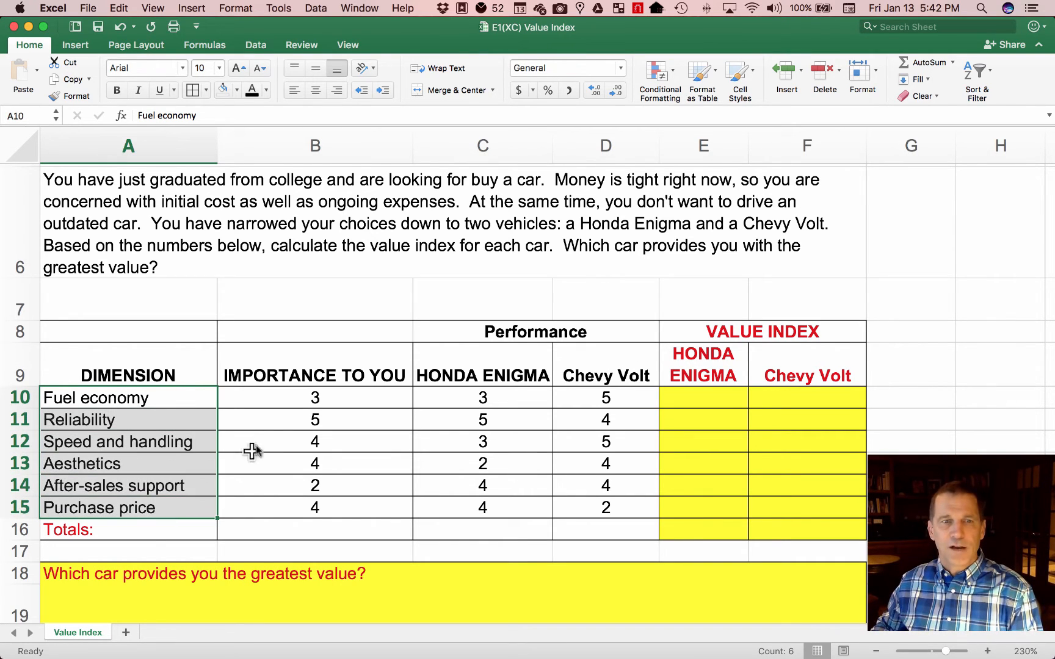
pyautogui.click(341, 400)
pyautogui.moveTo(342, 395); pyautogui.dragTo(336, 506)
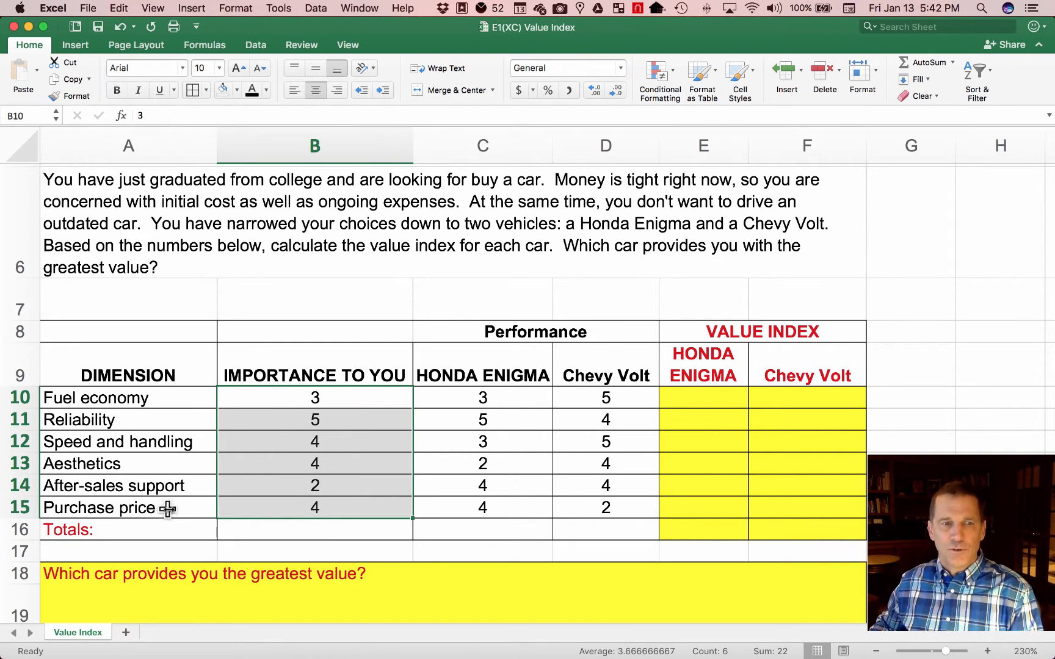
pyautogui.click(207, 398)
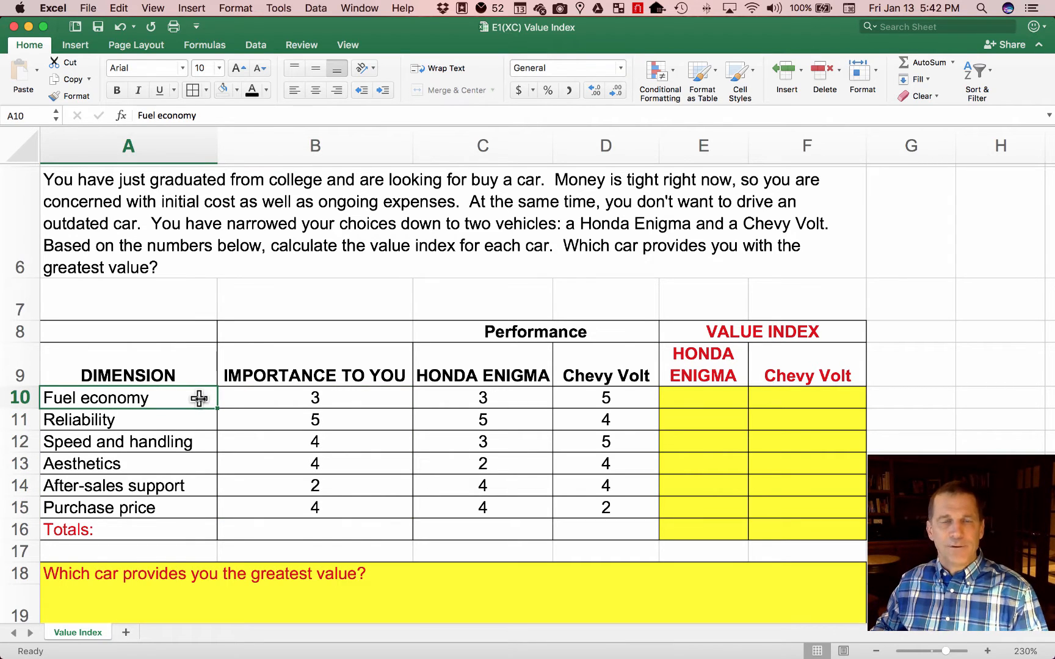
pyautogui.click(376, 398)
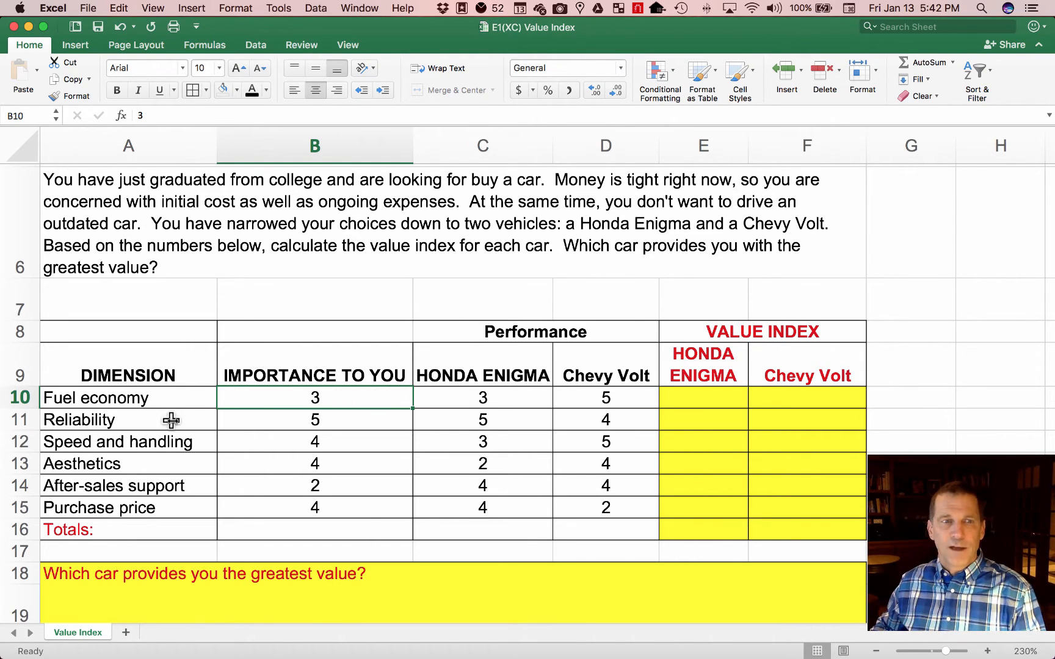
pyautogui.click(169, 421)
pyautogui.click(346, 420)
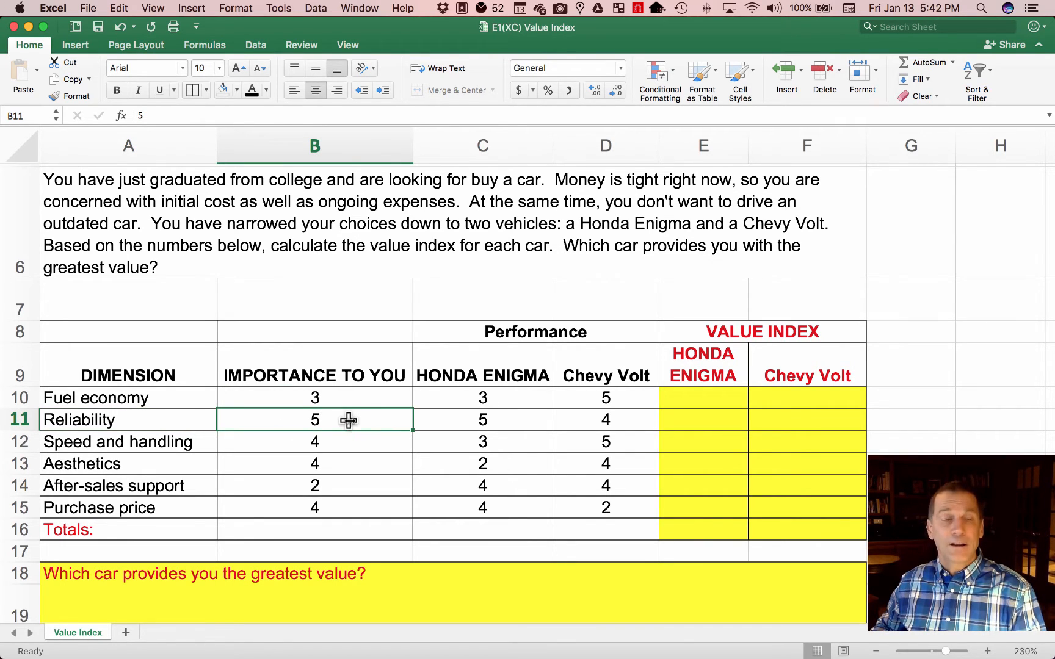
pyautogui.click(189, 440)
pyautogui.click(374, 438)
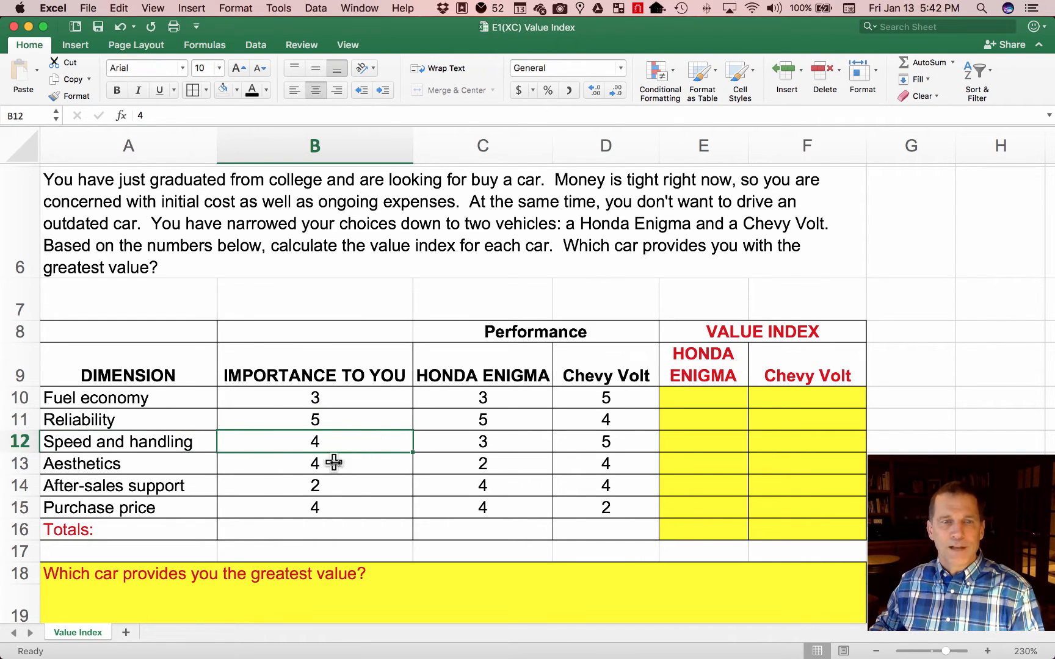
pyautogui.click(363, 486)
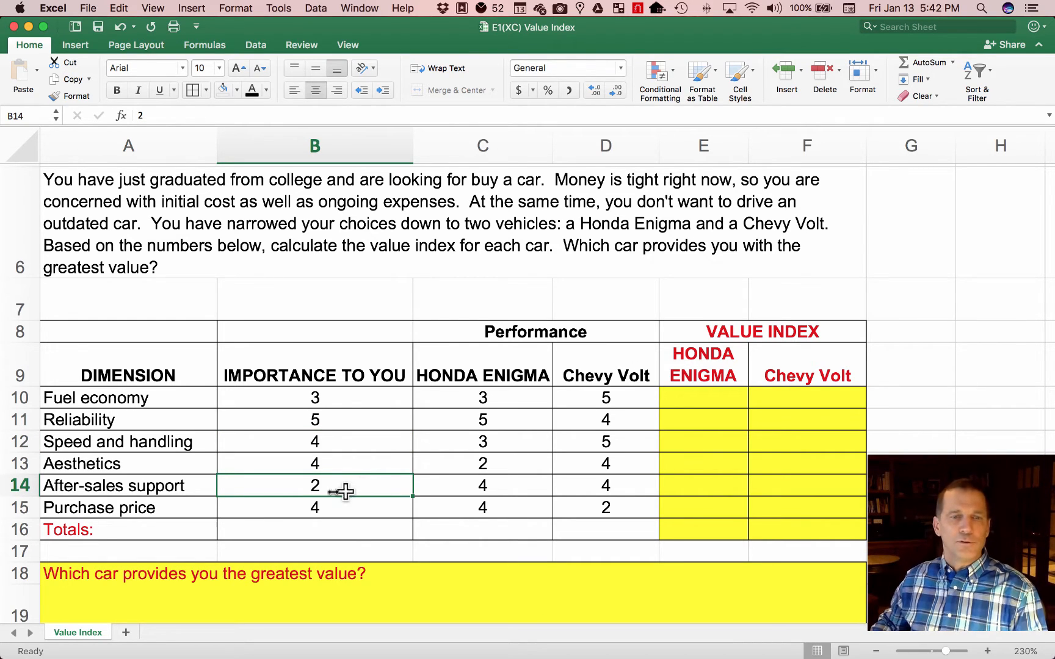
pyautogui.click(194, 506)
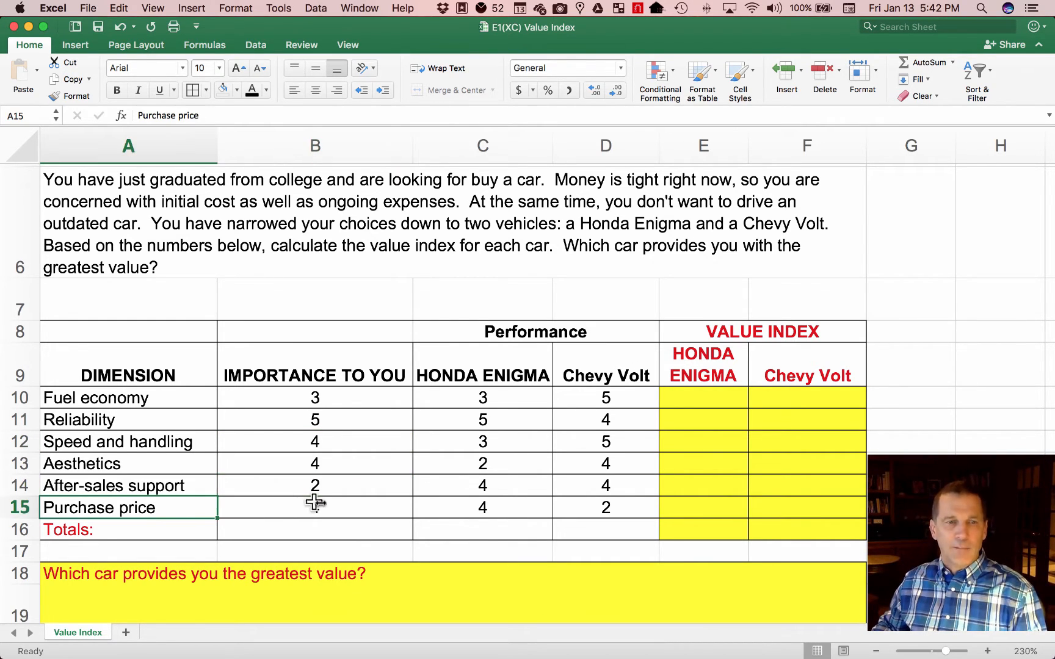
pyautogui.click(373, 506)
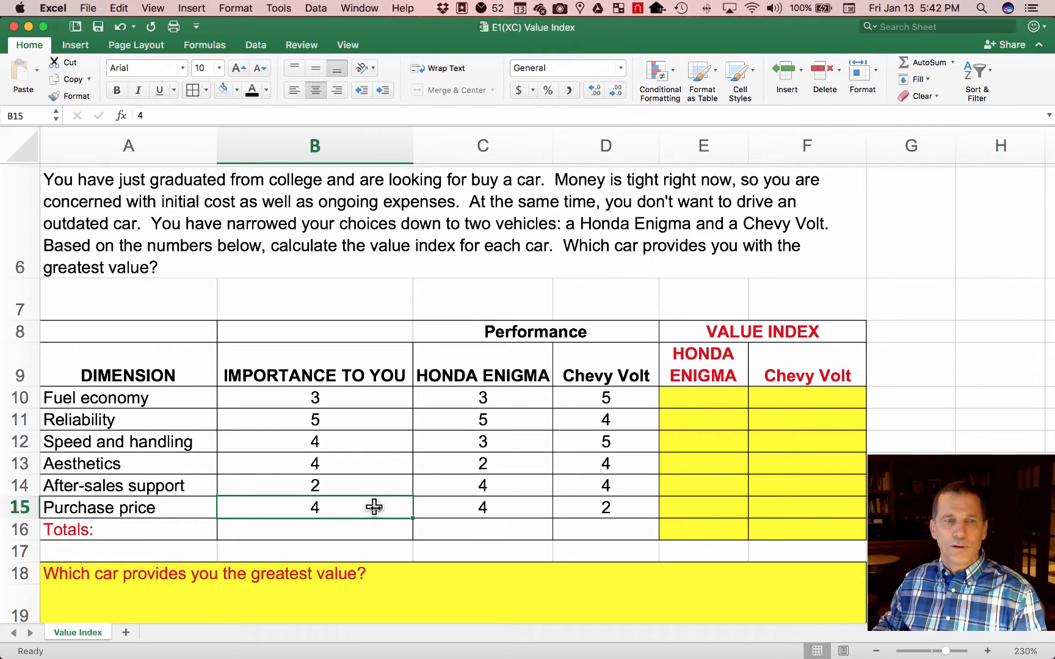
pyautogui.click(342, 419)
pyautogui.click(342, 399)
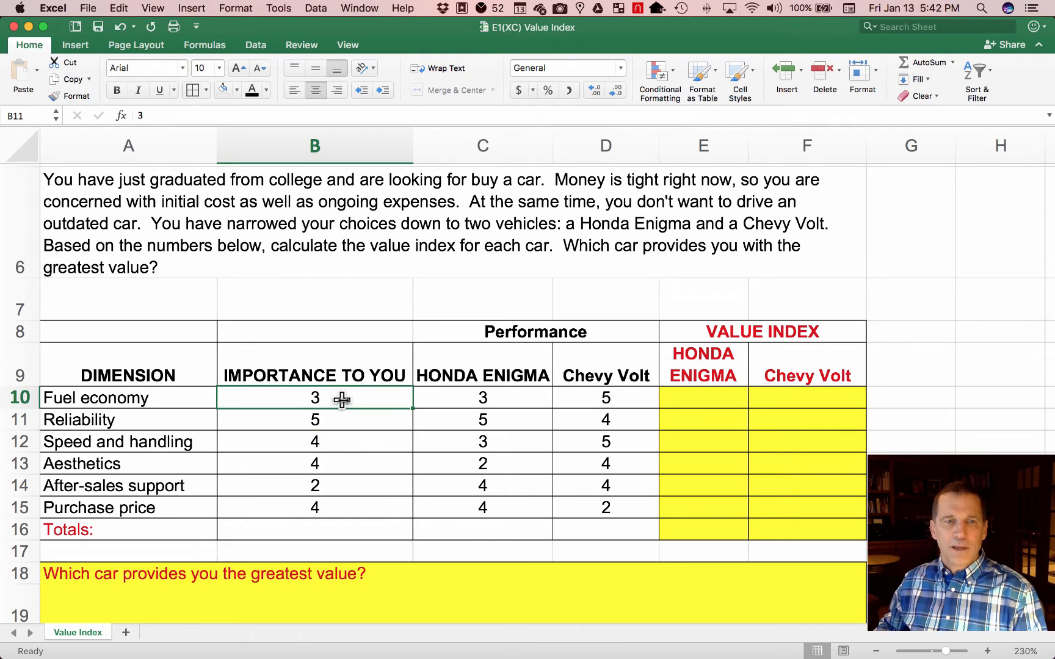
pyautogui.click(351, 489)
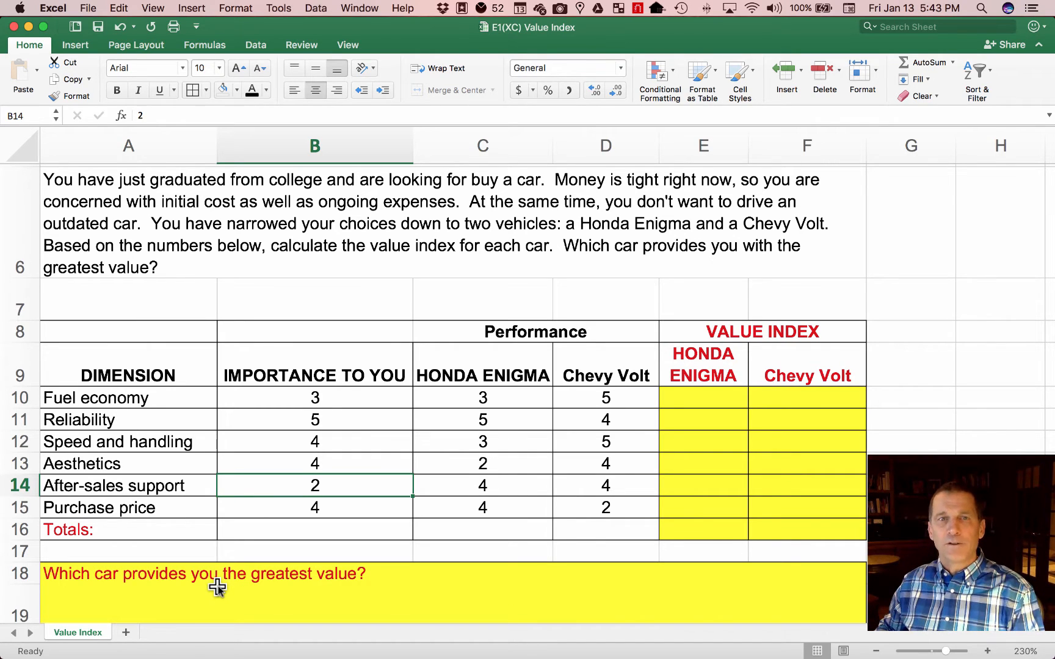
# - Examine the Honda Enigma and Chevy Volt performance ratings for the six dimensions in C10:D15
pyautogui.moveTo(160, 397); pyautogui.dragTo(161, 504)
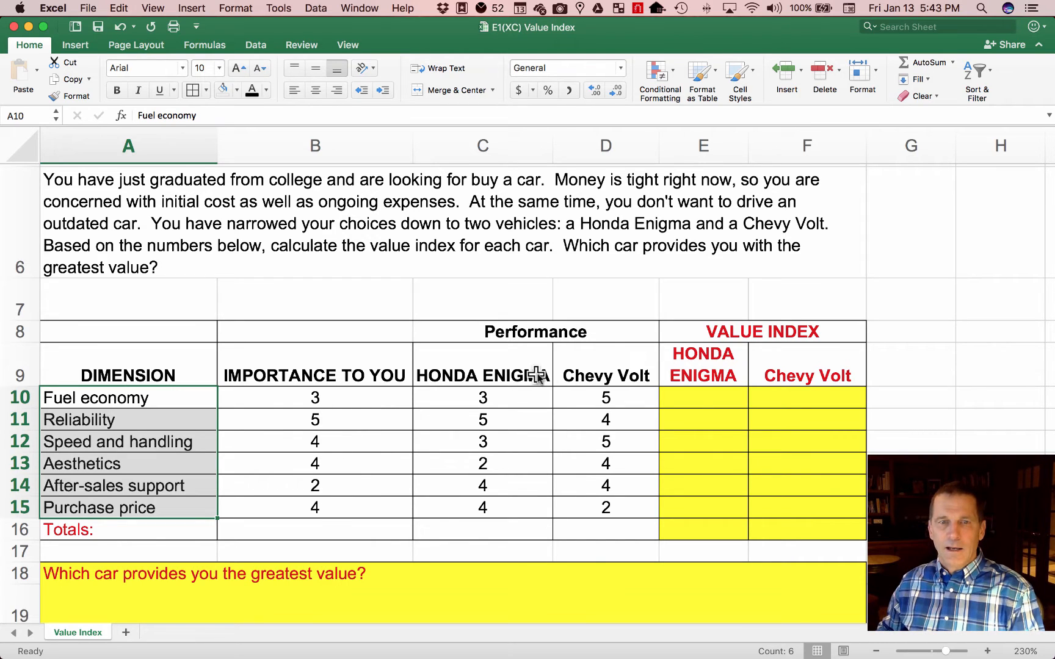
pyautogui.moveTo(606, 373); pyautogui.dragTo(500, 377)
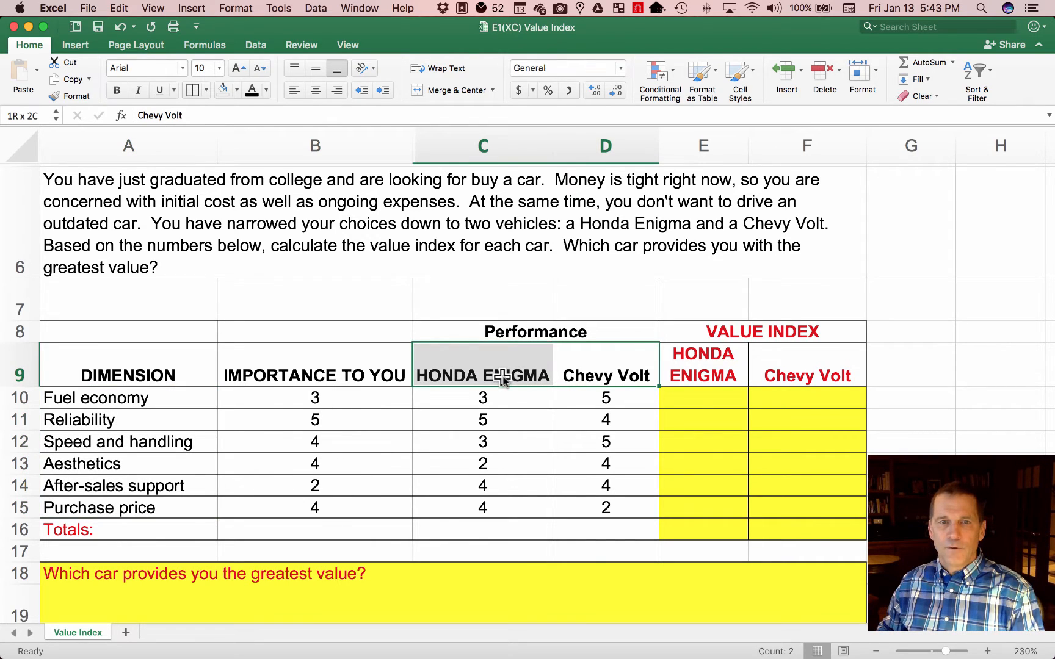
pyautogui.click(438, 331)
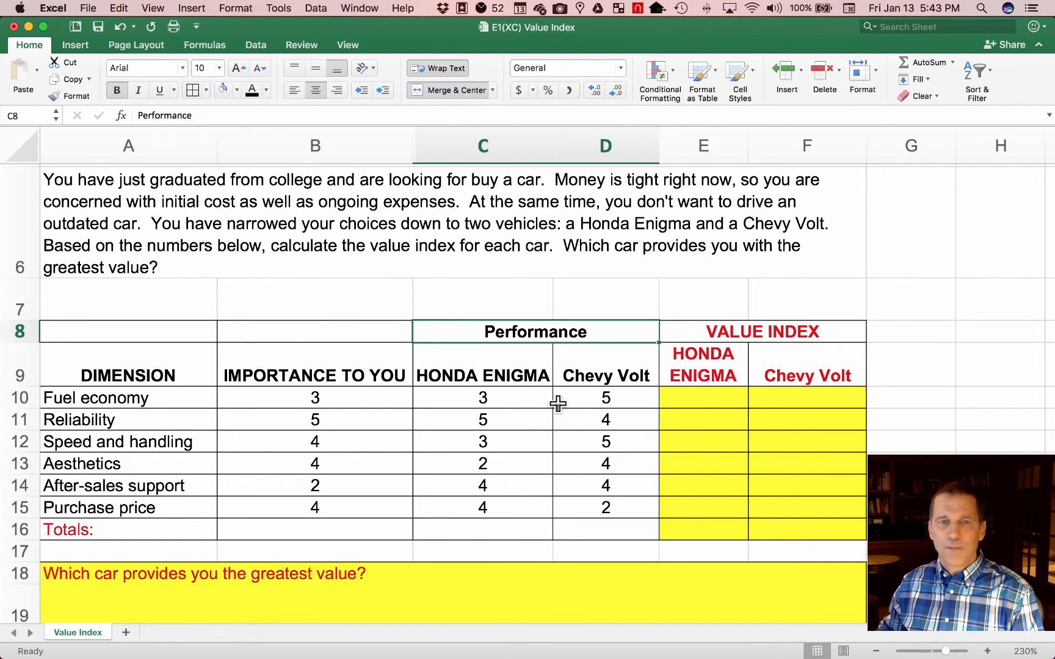
pyautogui.click(510, 403)
pyautogui.moveTo(510, 407); pyautogui.dragTo(507, 503)
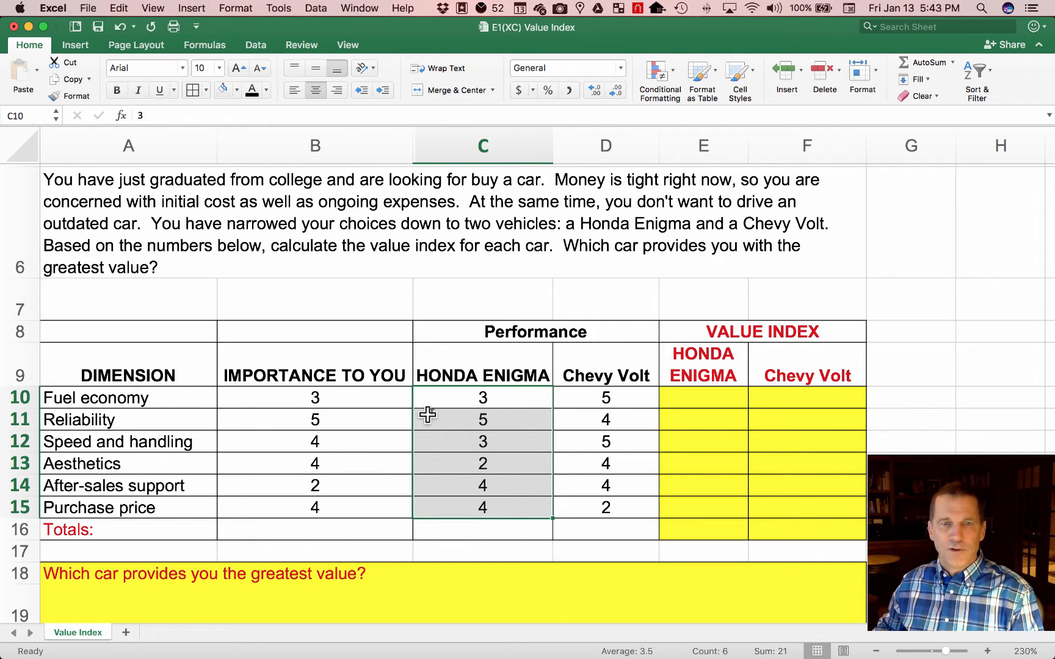
pyautogui.moveTo(600, 398); pyautogui.dragTo(601, 503)
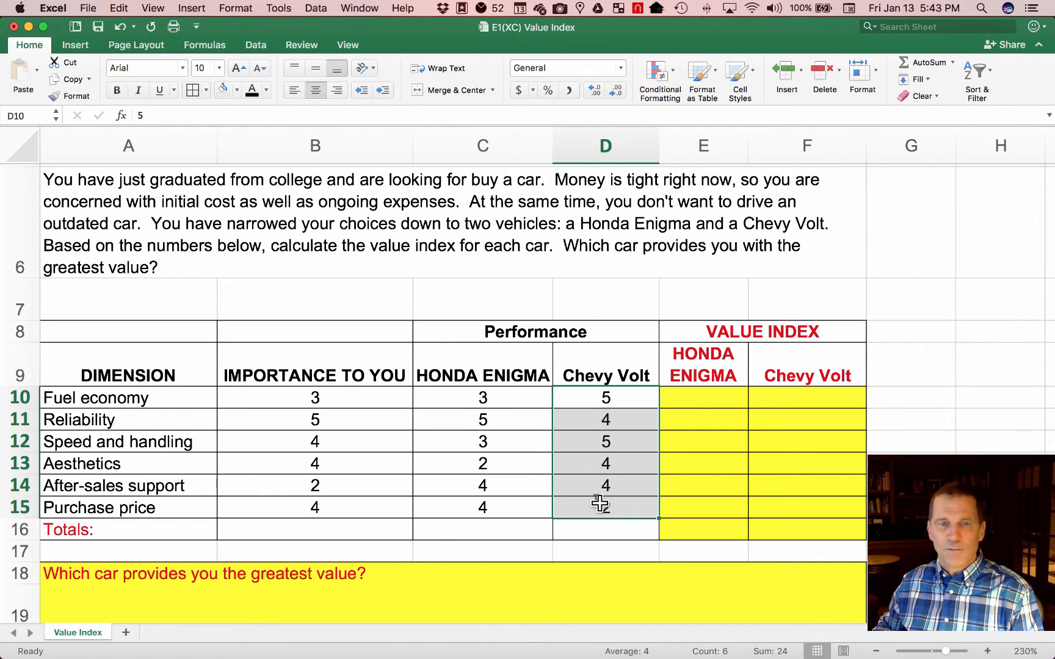
pyautogui.moveTo(511, 398); pyautogui.dragTo(513, 502)
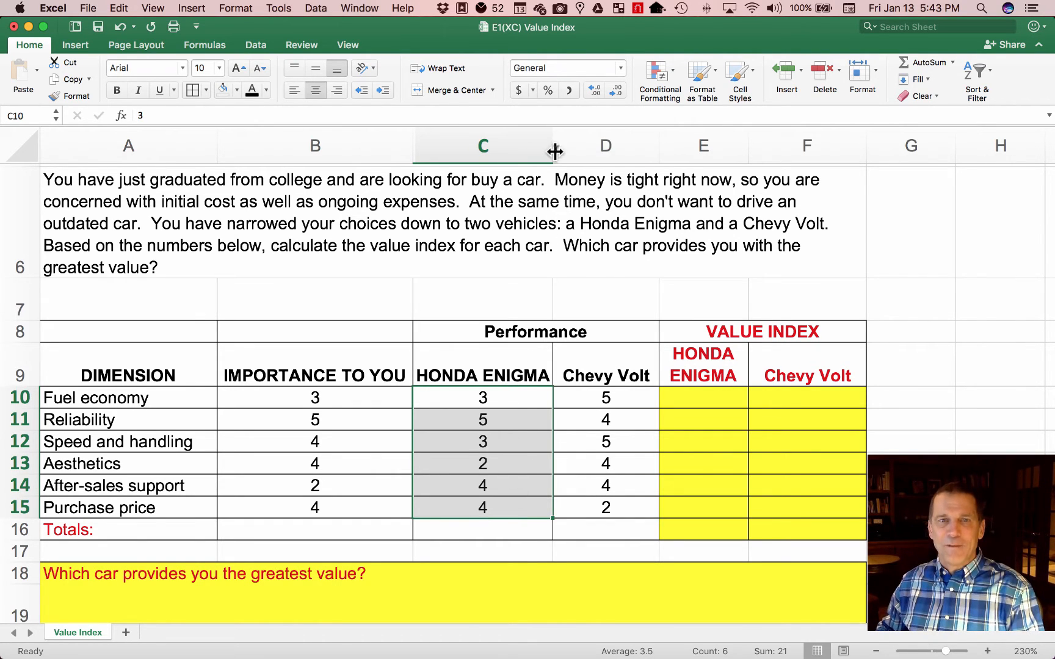
# - Narrow column C so the Honda Enigma heading wraps onto two lines, and widen column E slightly
pyautogui.moveTo(553, 153); pyautogui.dragTo(541, 155)
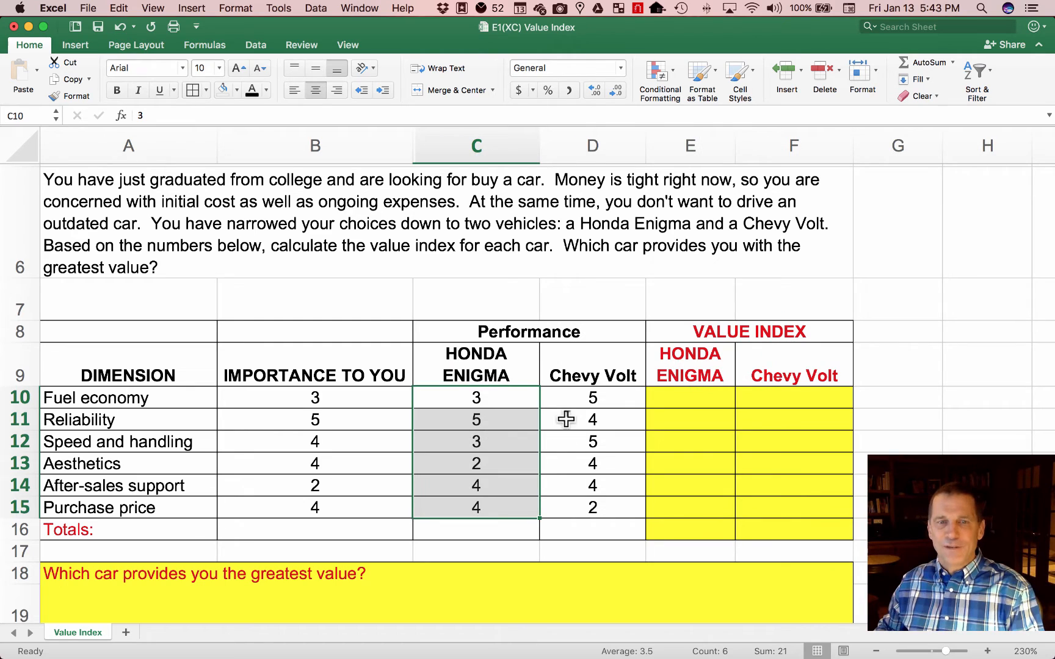
pyautogui.click(599, 400)
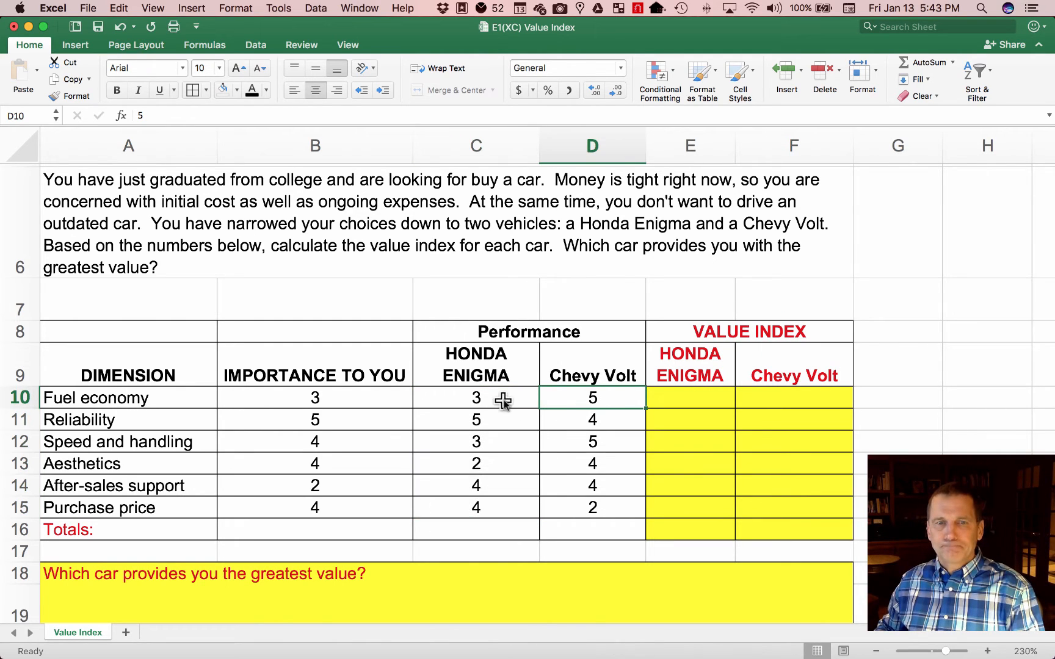
pyautogui.click(503, 402)
pyautogui.click(579, 399)
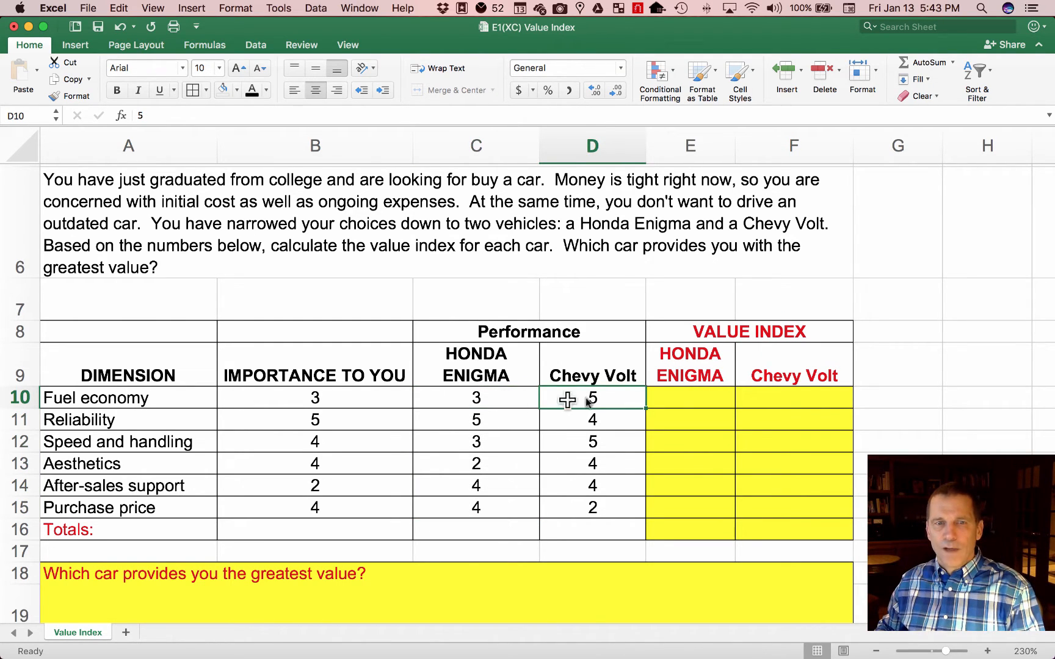
pyautogui.click(695, 396)
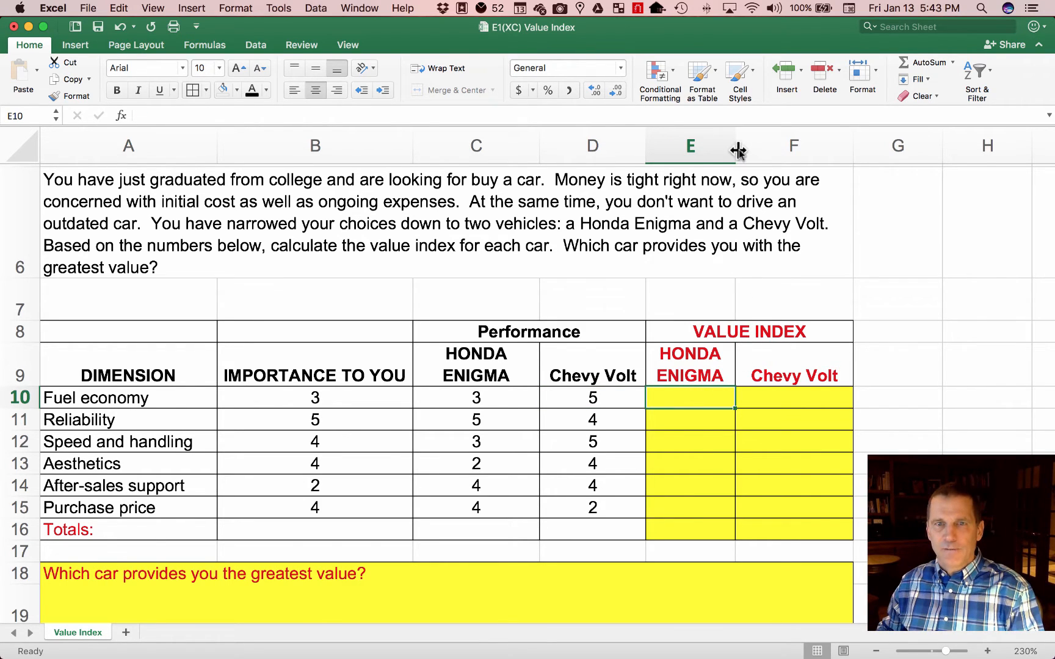
pyautogui.moveTo(736, 146); pyautogui.dragTo(747, 151)
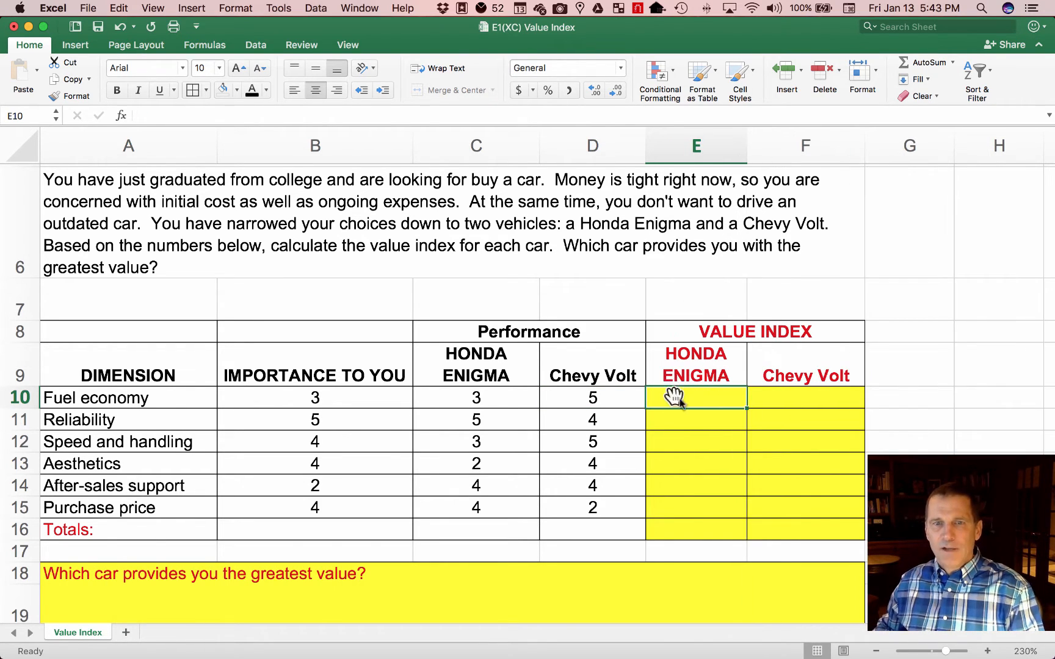
# - Review the fuel economy importance and performance ratings in B10:D10 that feed the value index
pyautogui.click(371, 397)
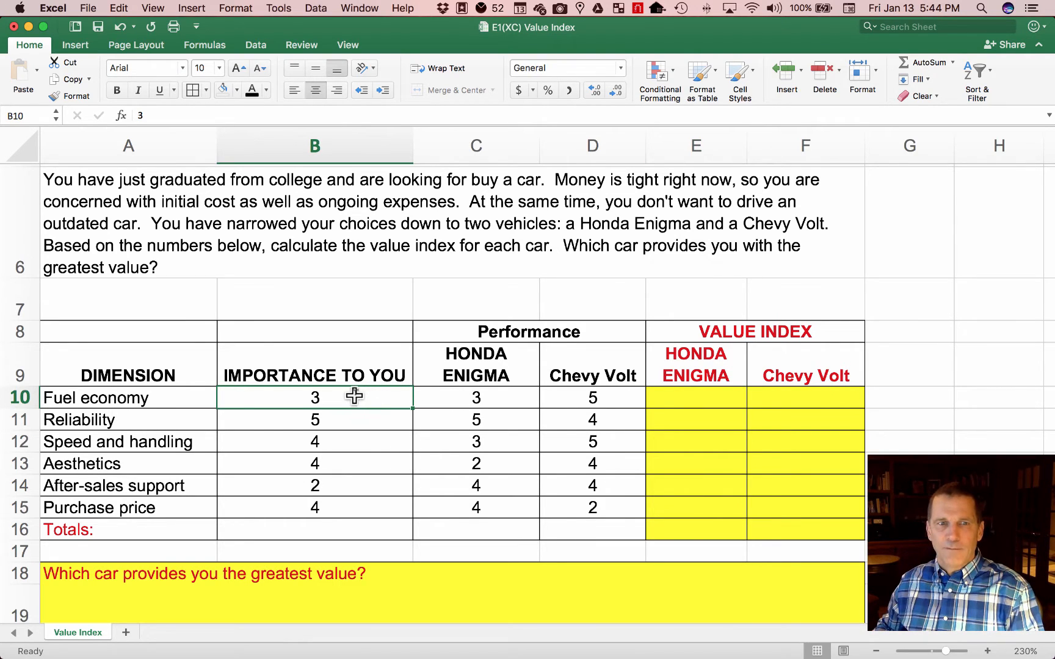
pyautogui.click(467, 400)
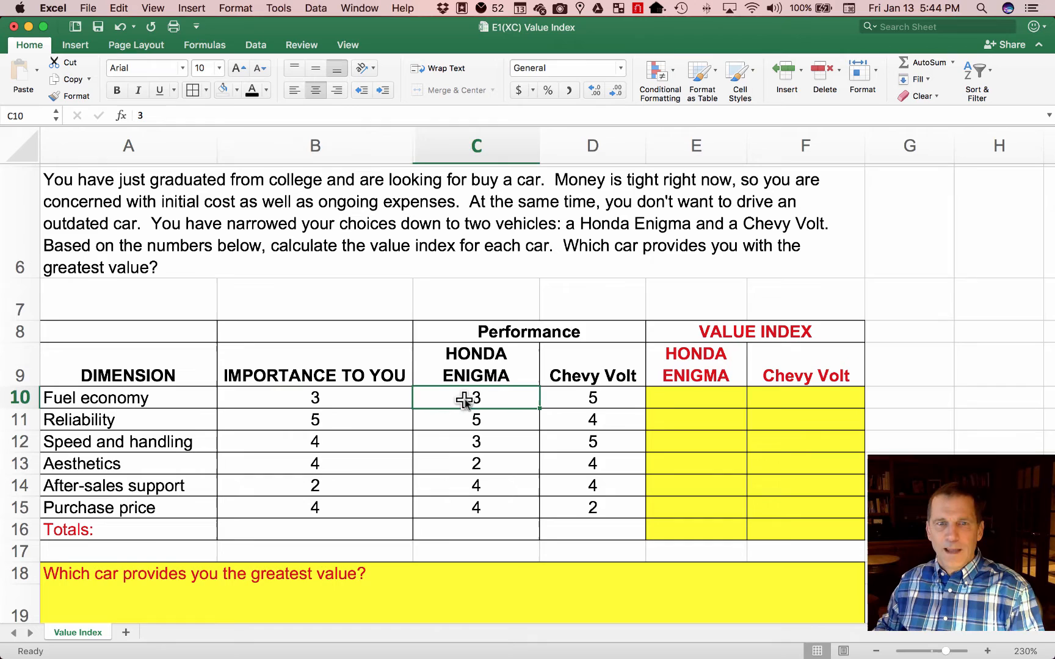
pyautogui.click(574, 397)
pyautogui.click(366, 399)
pyautogui.click(699, 399)
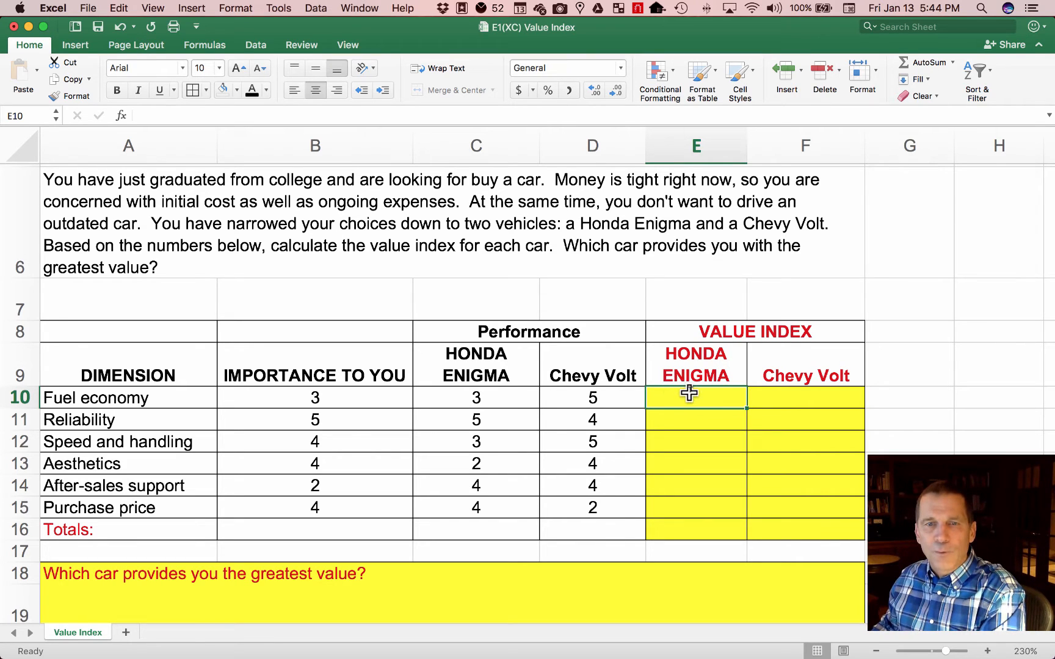
pyautogui.click(336, 397)
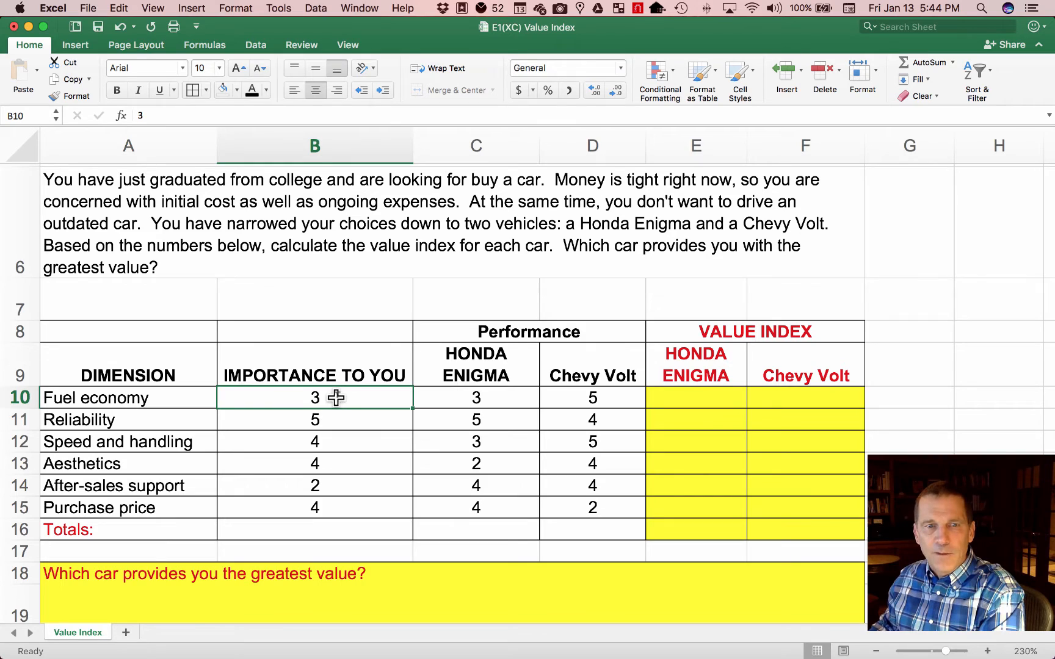
pyautogui.click(497, 398)
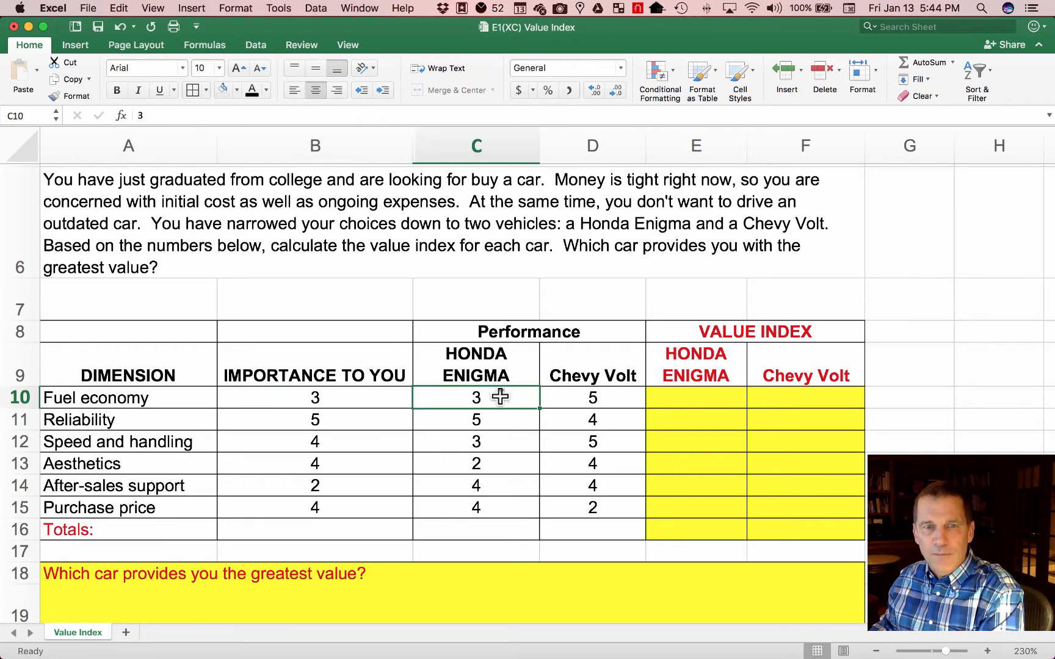
# - Calculate the Honda Enigma's fuel economy value index in E10 with the formula =B10*C10, and check the entered formula
pyautogui.click(698, 396)
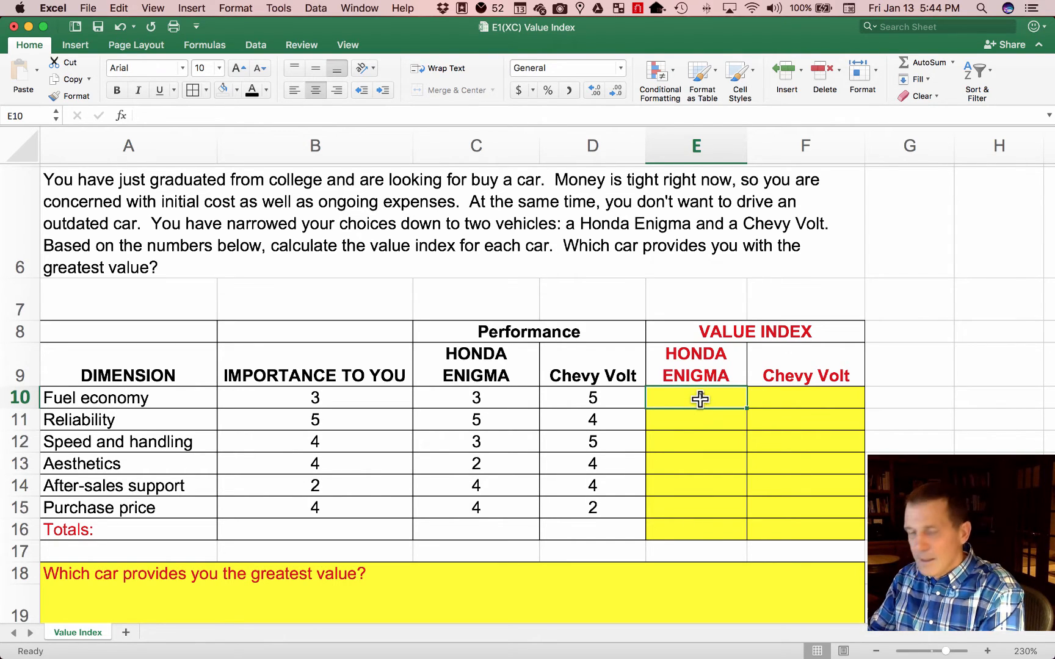
pyautogui.write('=')
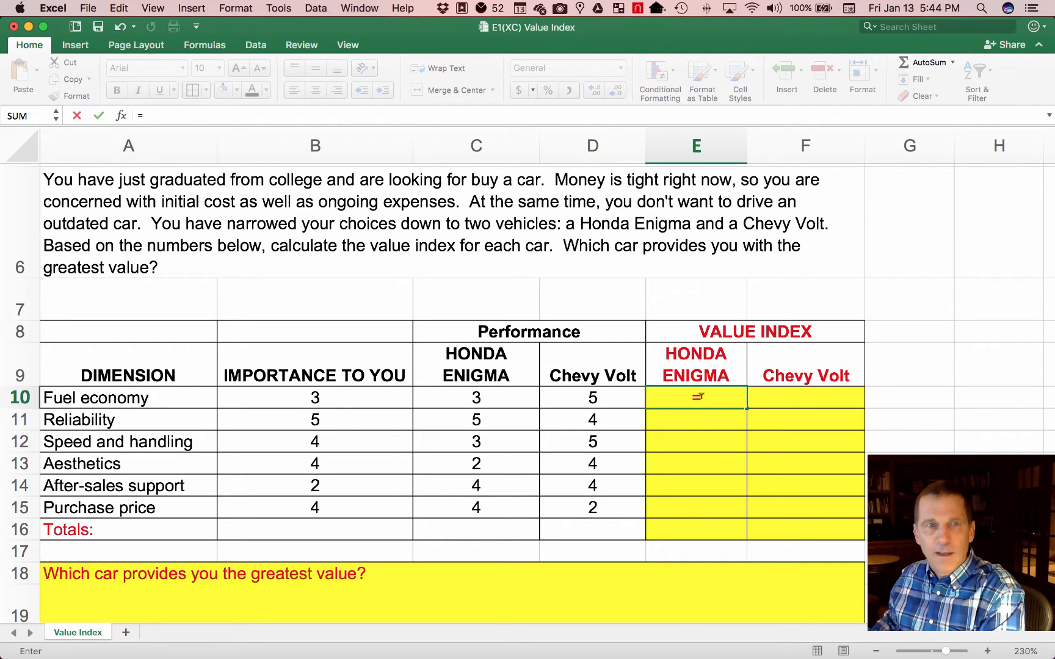
pyautogui.write('b')
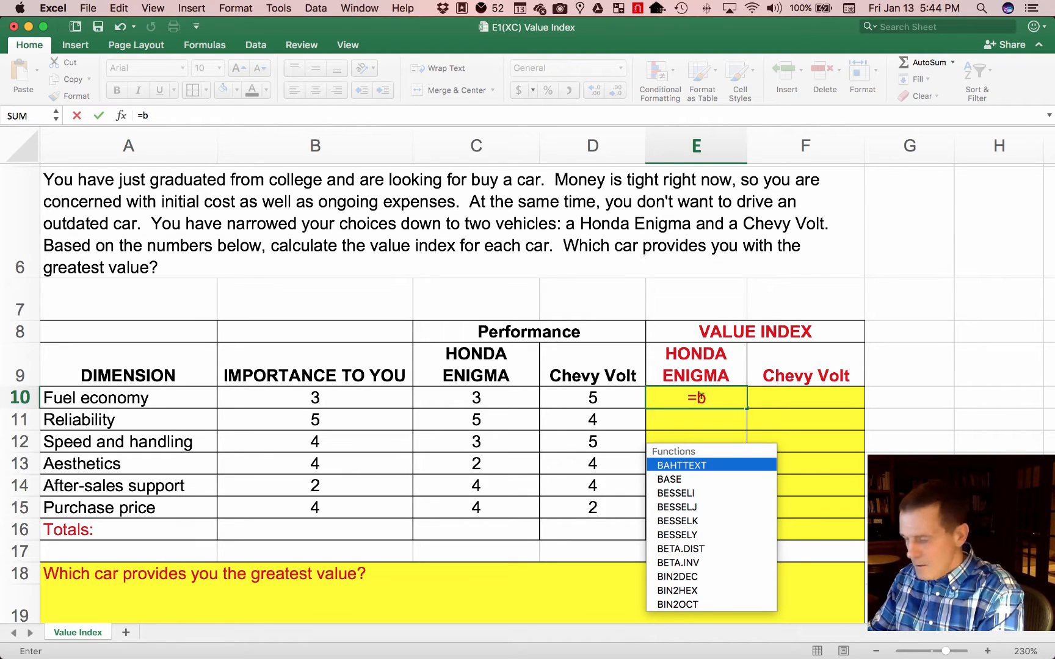
pyautogui.write('10')
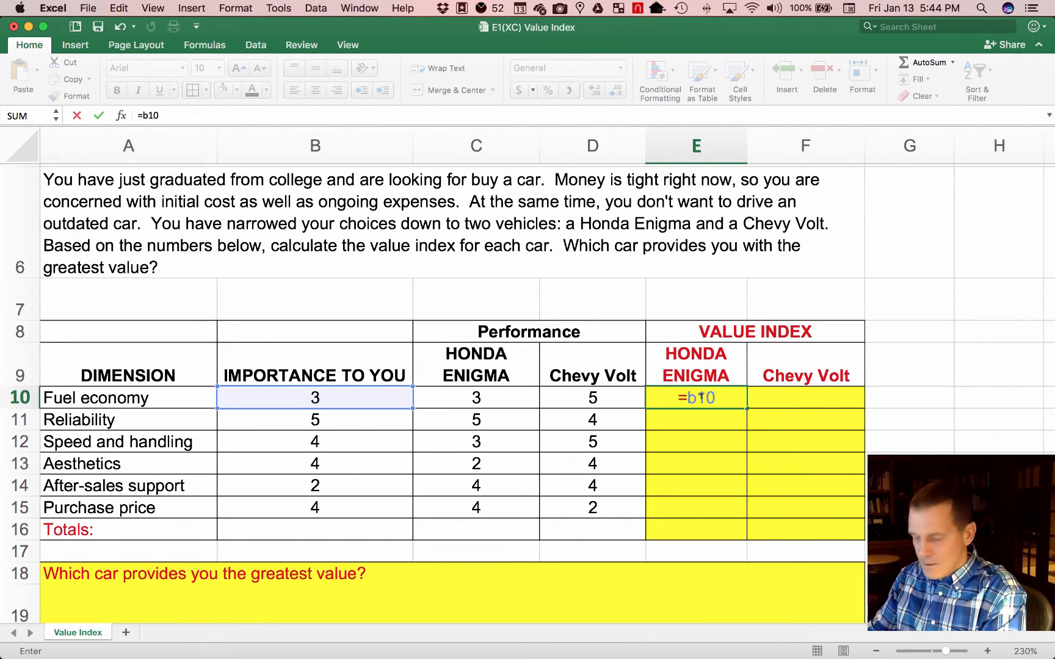
pyautogui.write('*')
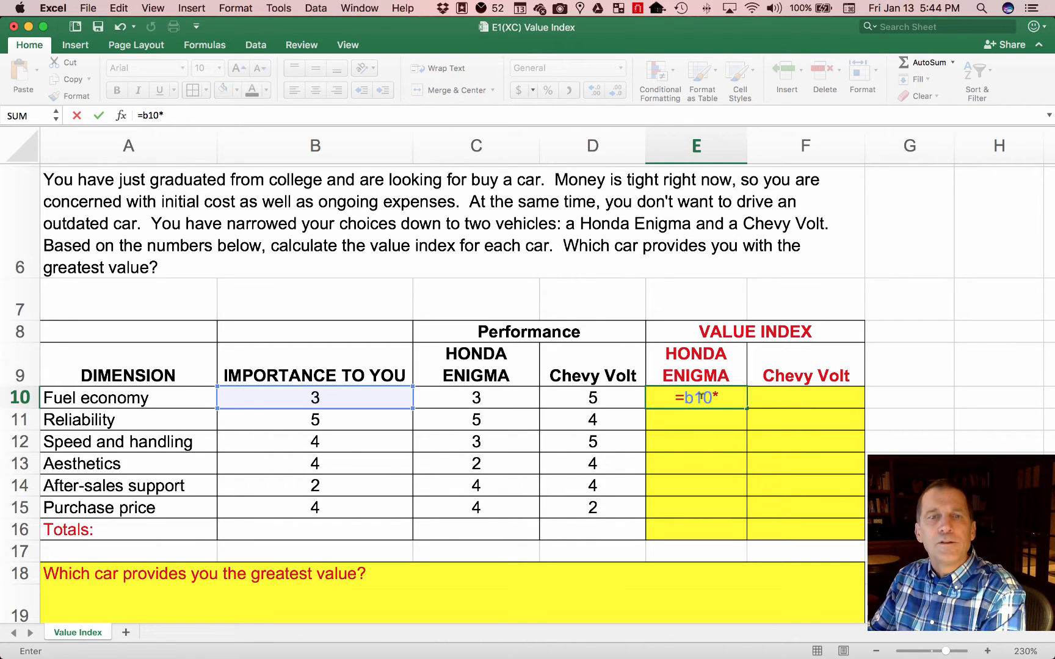
pyautogui.write('c10')
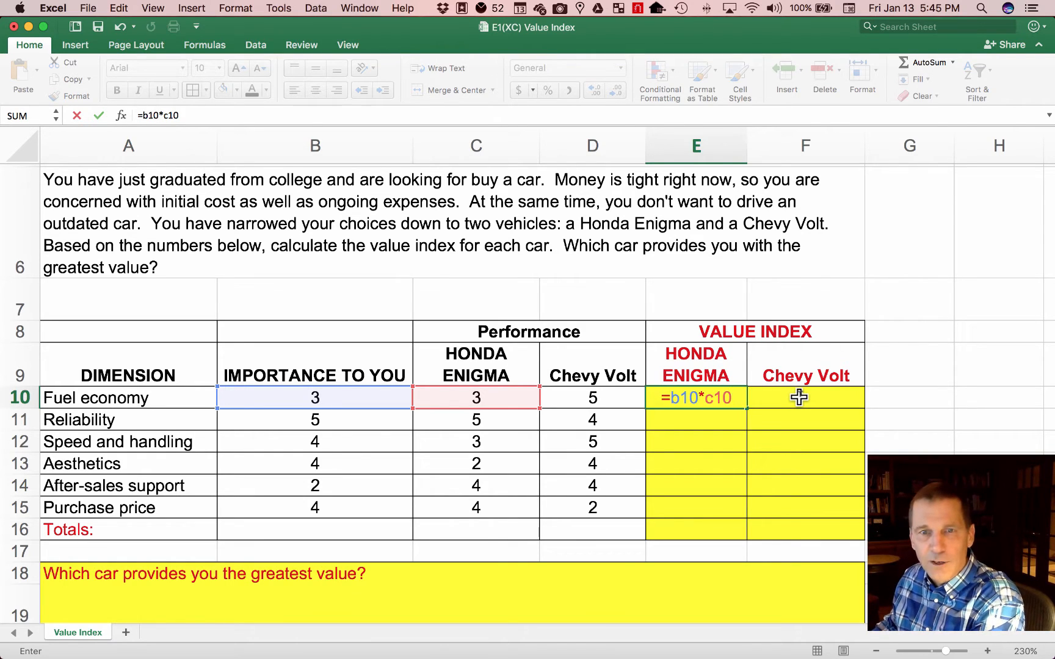
pyautogui.press('Return')
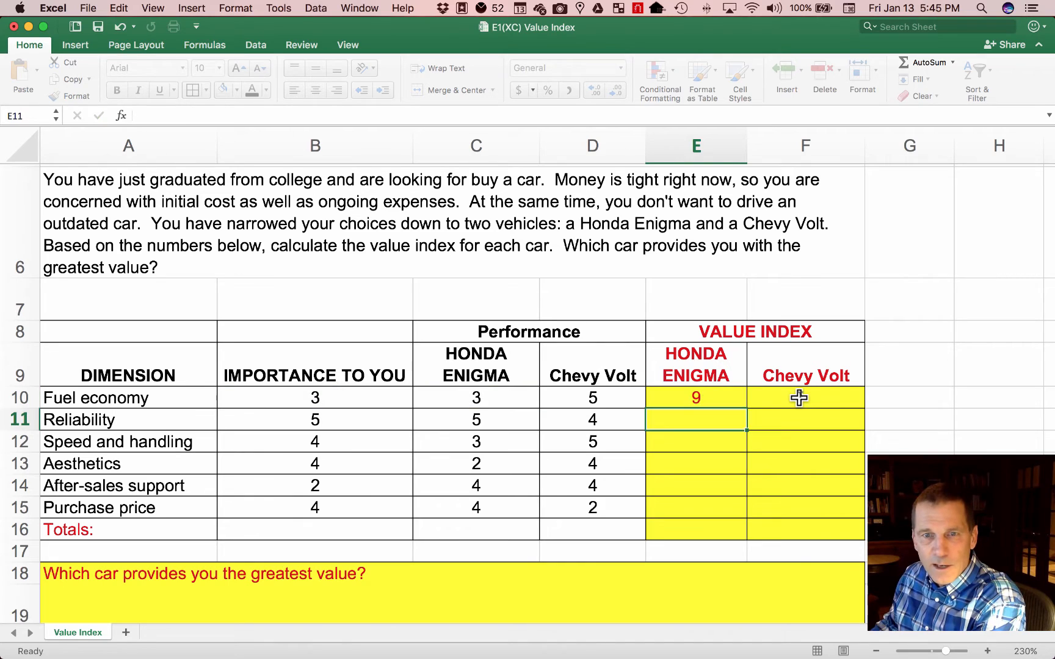
pyautogui.click(717, 397)
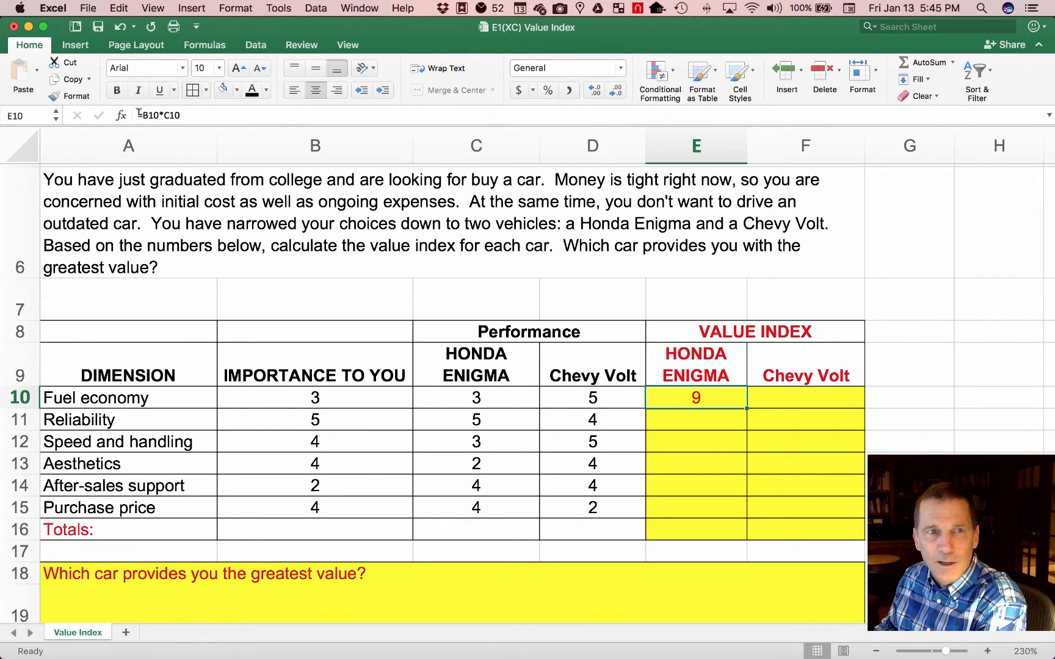
pyautogui.click(196, 111)
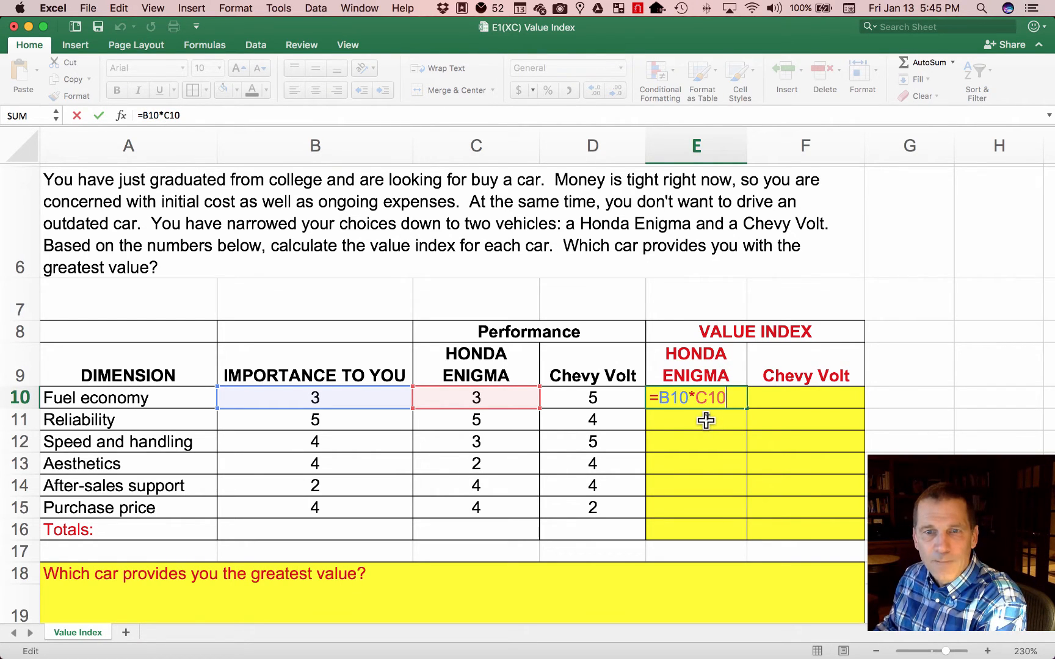
pyautogui.press('Return')
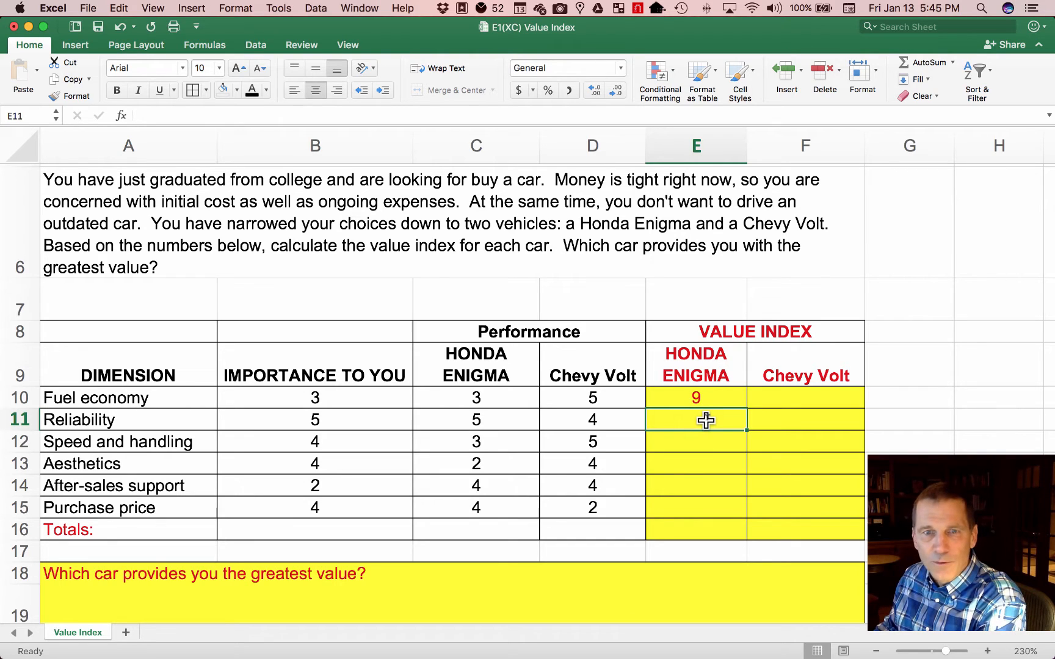
# - Calculate the Honda Enigma's reliability value index in E11 with the formula =B11*C11
pyautogui.write('=')
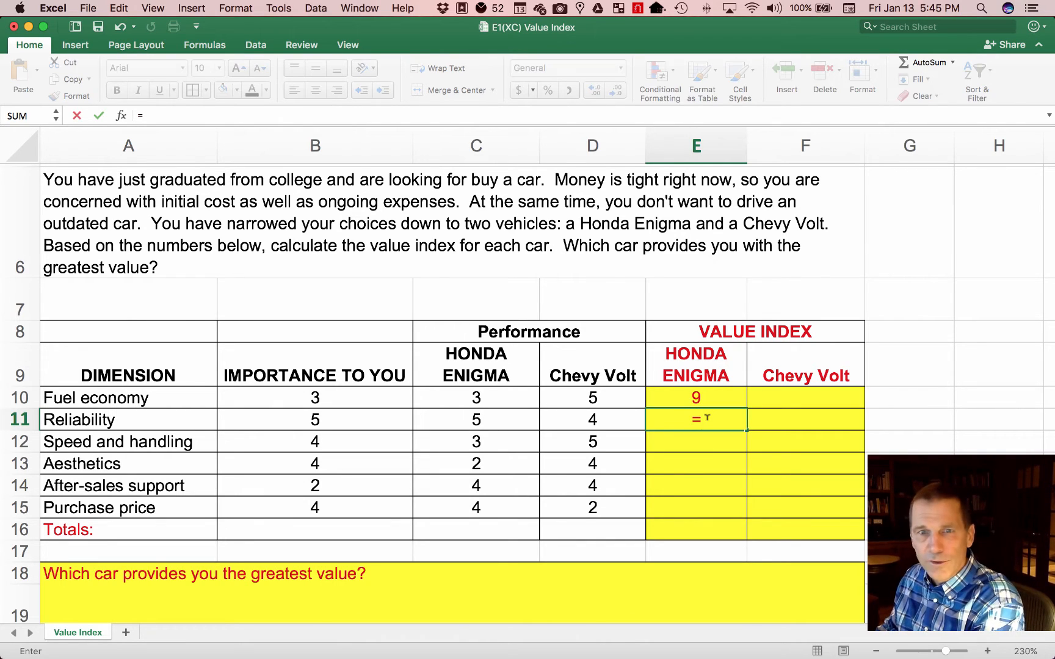
pyautogui.click(366, 419)
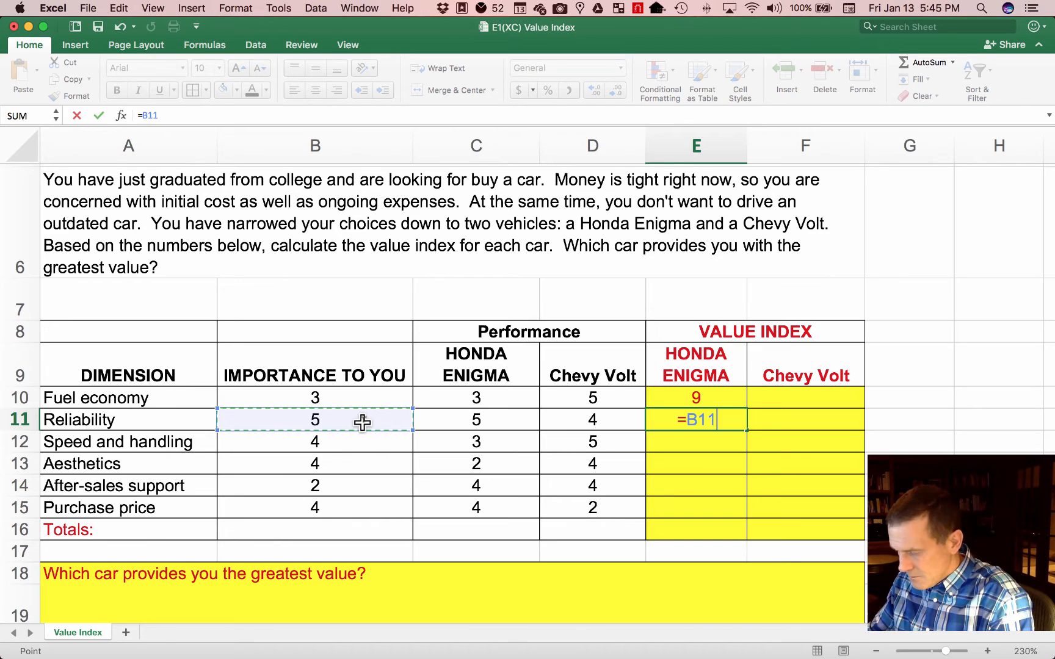
pyautogui.write('*')
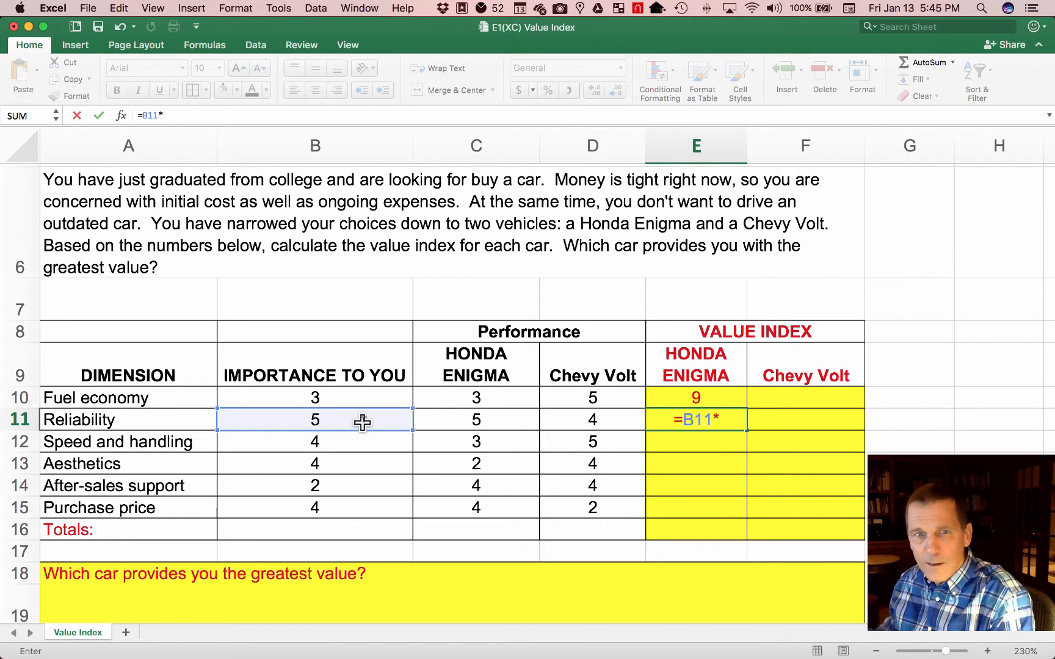
pyautogui.click(499, 420)
pyautogui.press('Return')
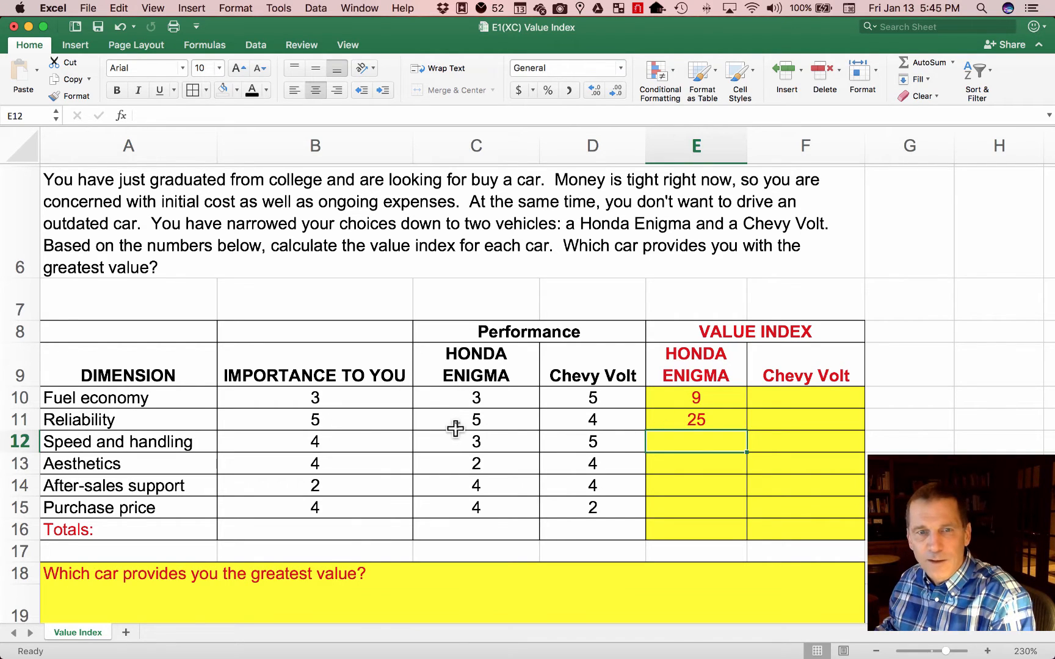
# - Compare the formulas in E10 and E11, and fill the E10 formula down through E15 for the remaining dimensions
pyautogui.click(696, 421)
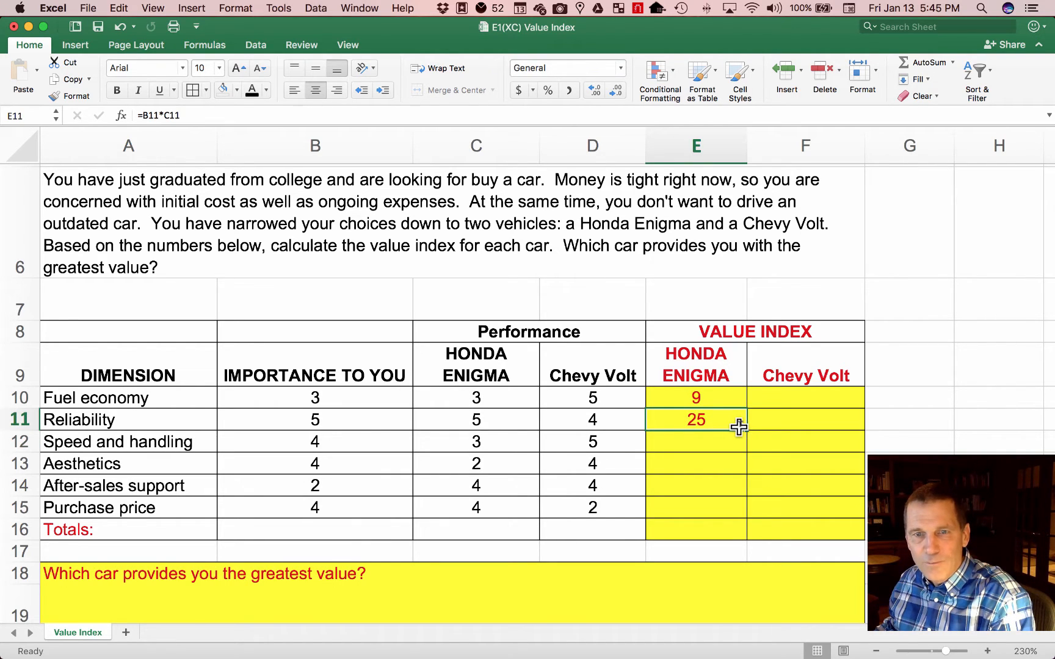
pyautogui.click(731, 398)
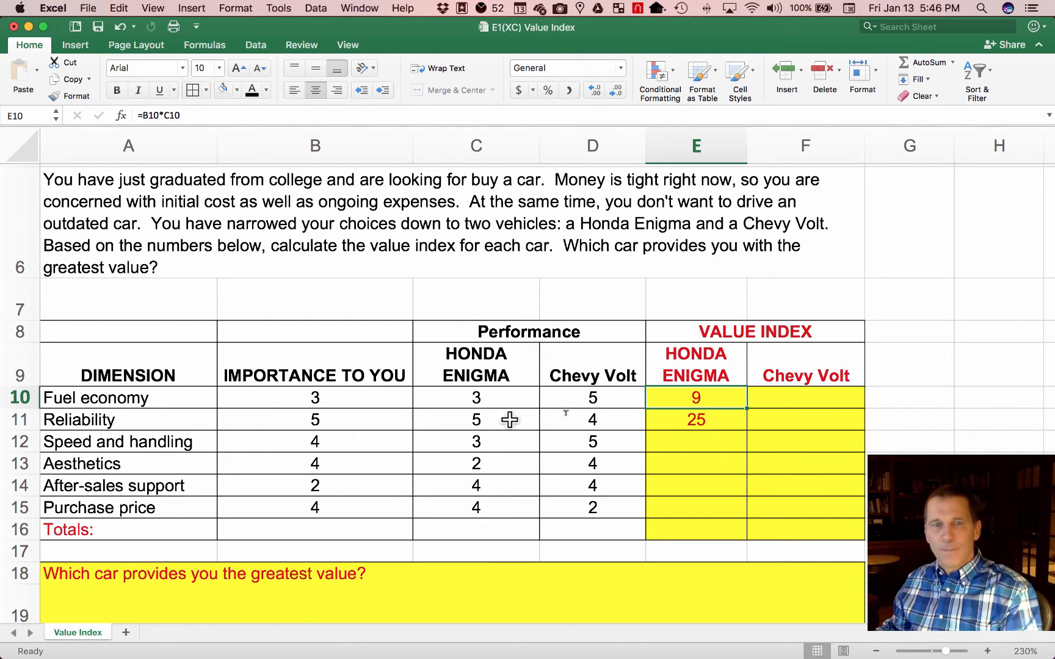
pyautogui.click(713, 421)
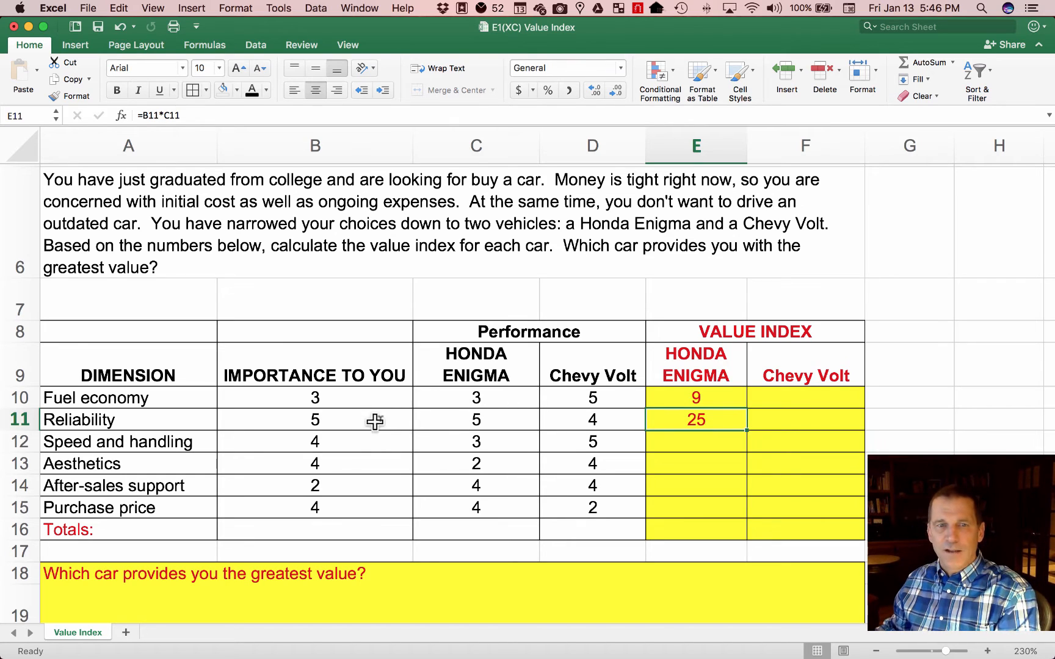
pyautogui.click(700, 401)
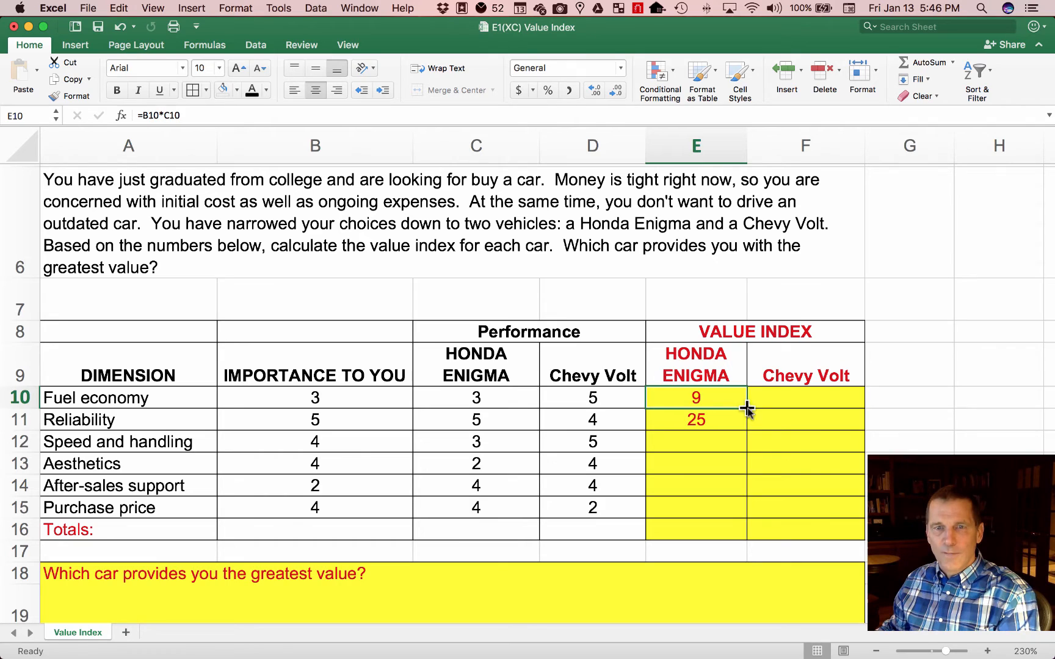
pyautogui.moveTo(746, 409); pyautogui.dragTo(744, 509)
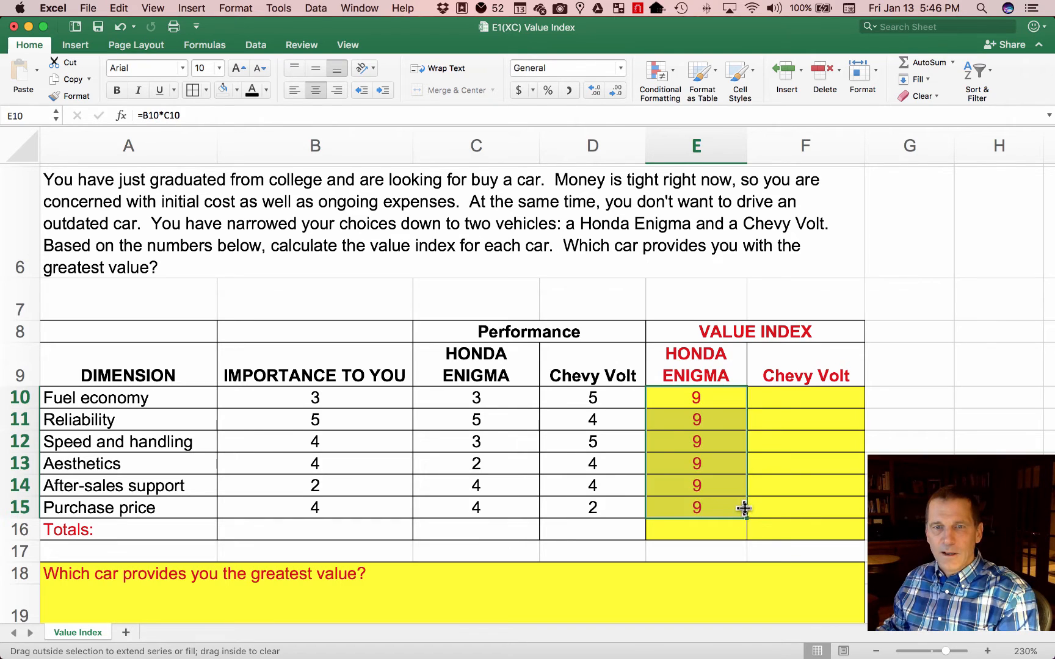
# - Check the row references of the Honda Enigma value index formulas in E10:E13
pyautogui.click(711, 419)
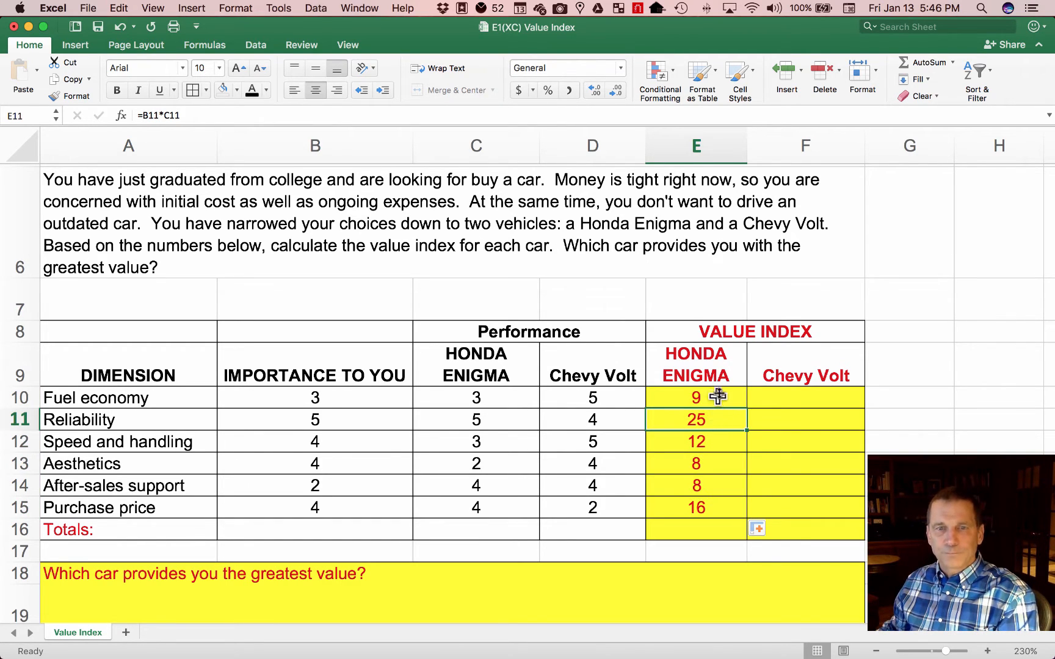
pyautogui.click(714, 396)
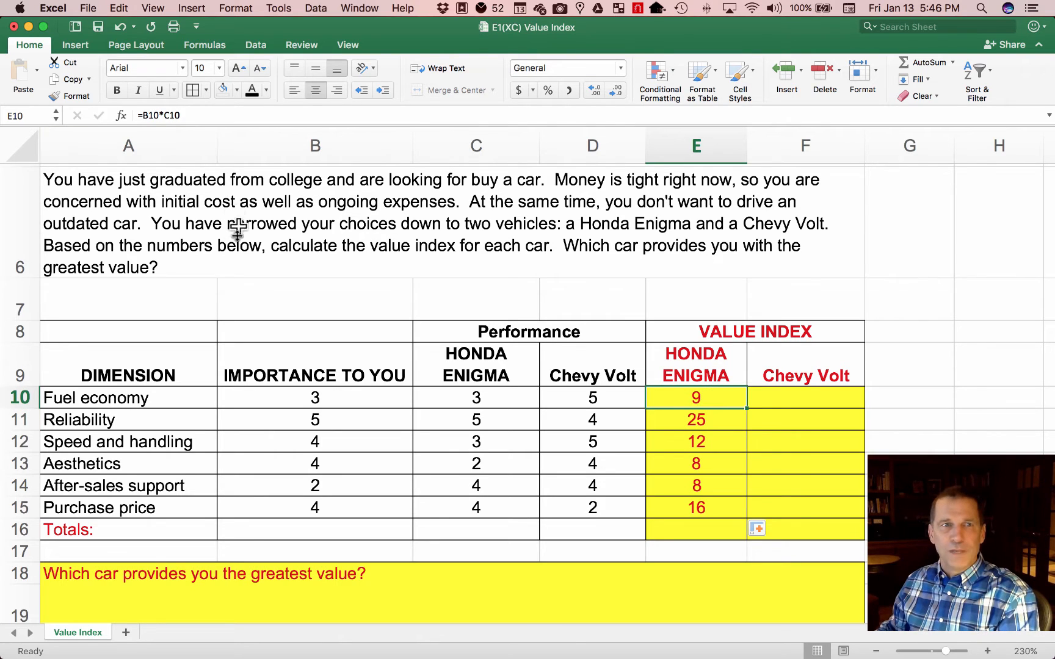
pyautogui.click(698, 421)
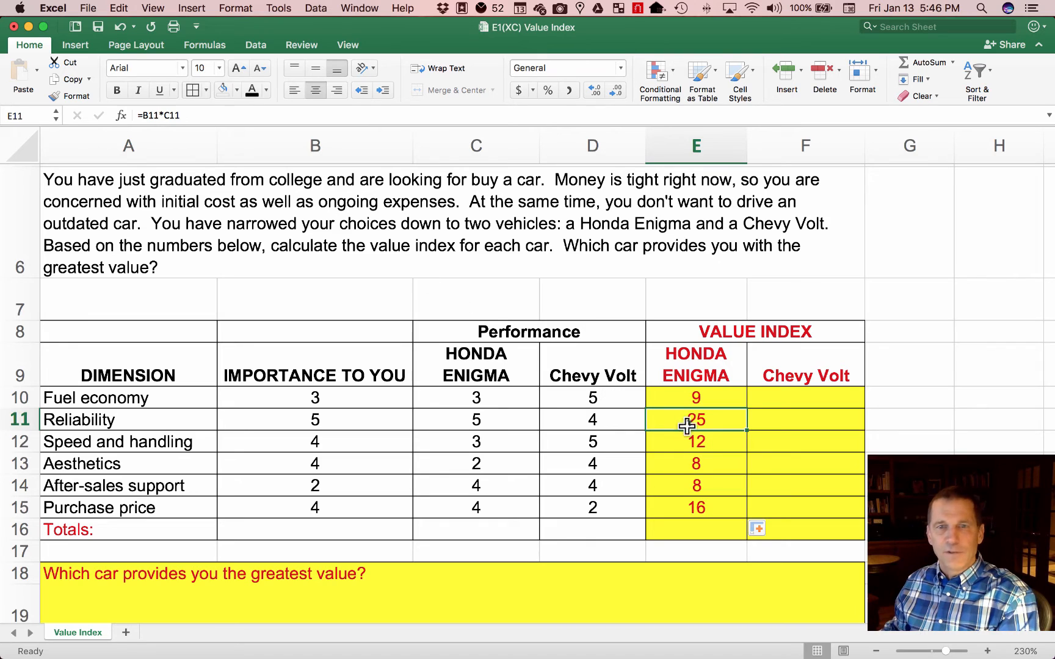
pyautogui.click(704, 439)
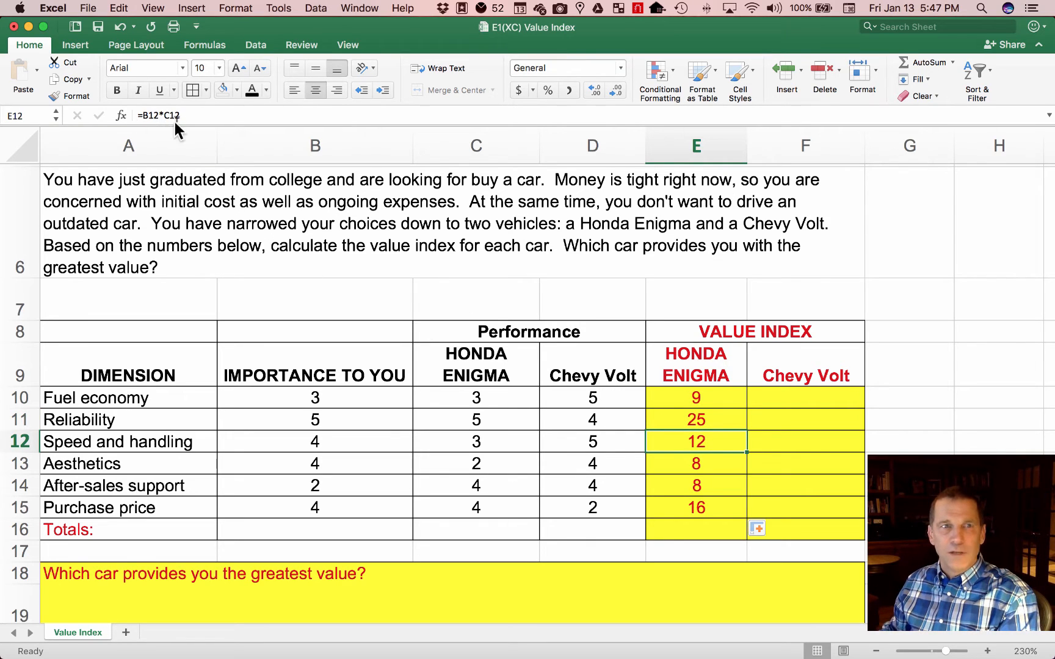
pyautogui.click(696, 464)
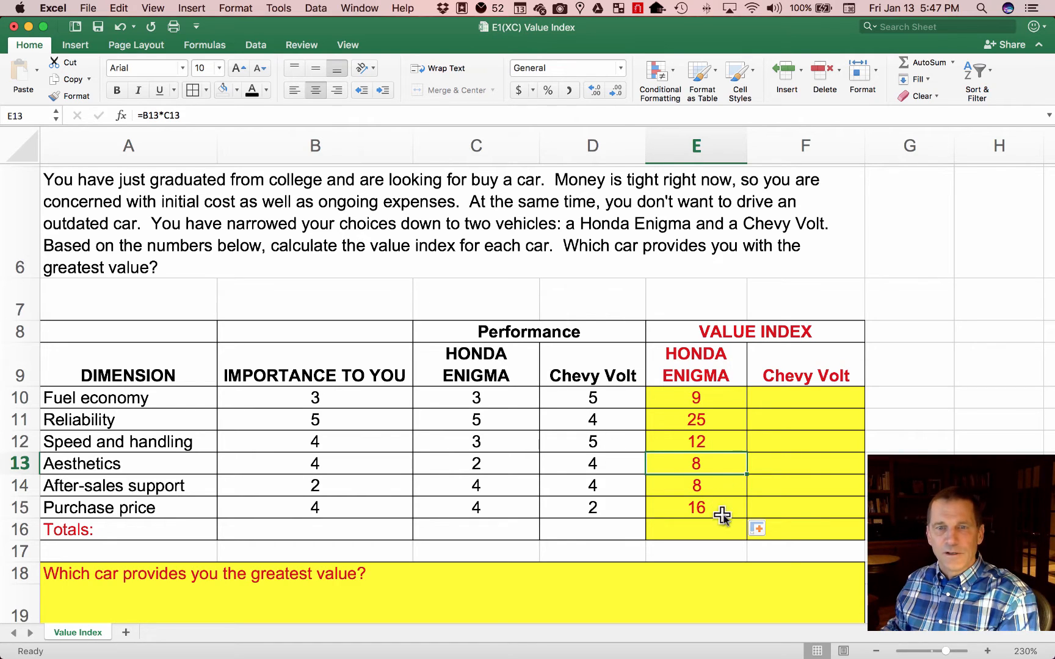
# - Copy the Honda Enigma fuel economy formula from E10 across to F10 for the Chevy Volt
pyautogui.click(702, 397)
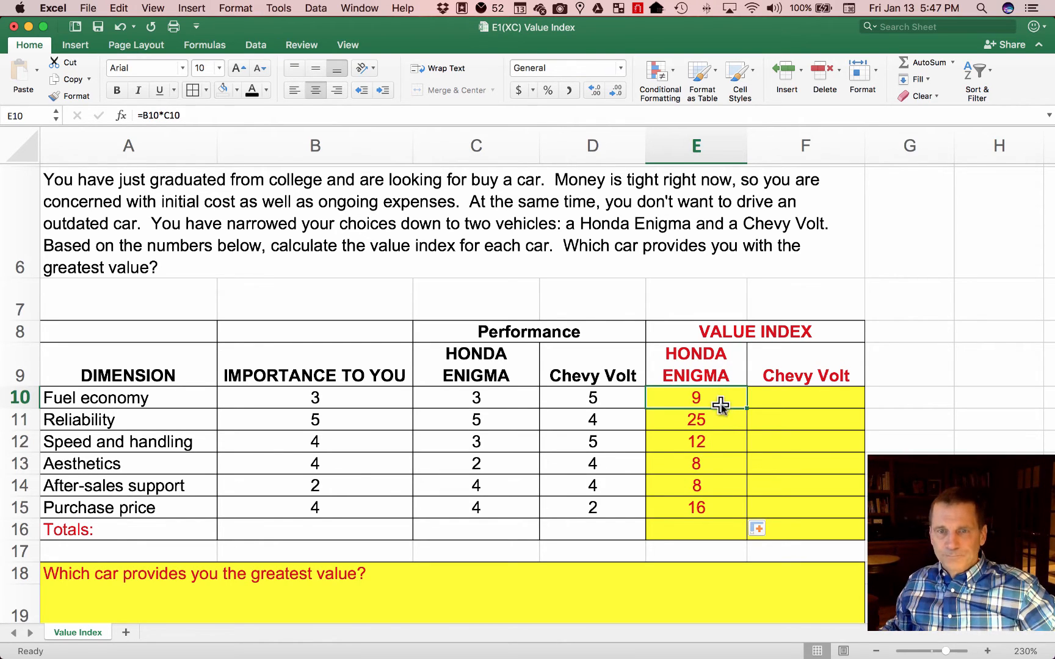
pyautogui.click(794, 396)
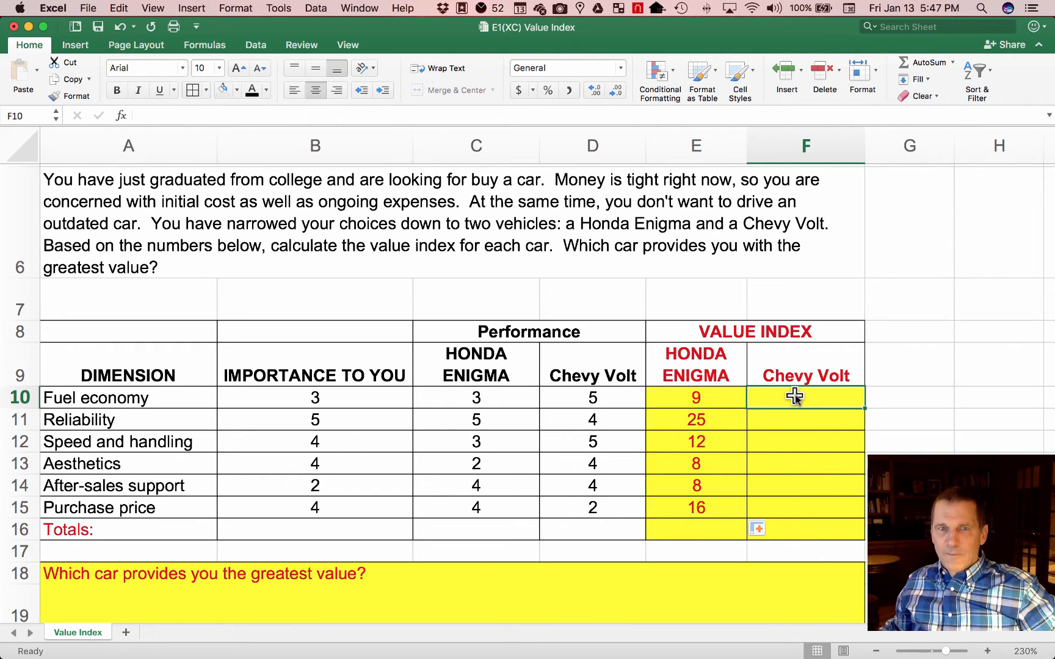
pyautogui.click(367, 394)
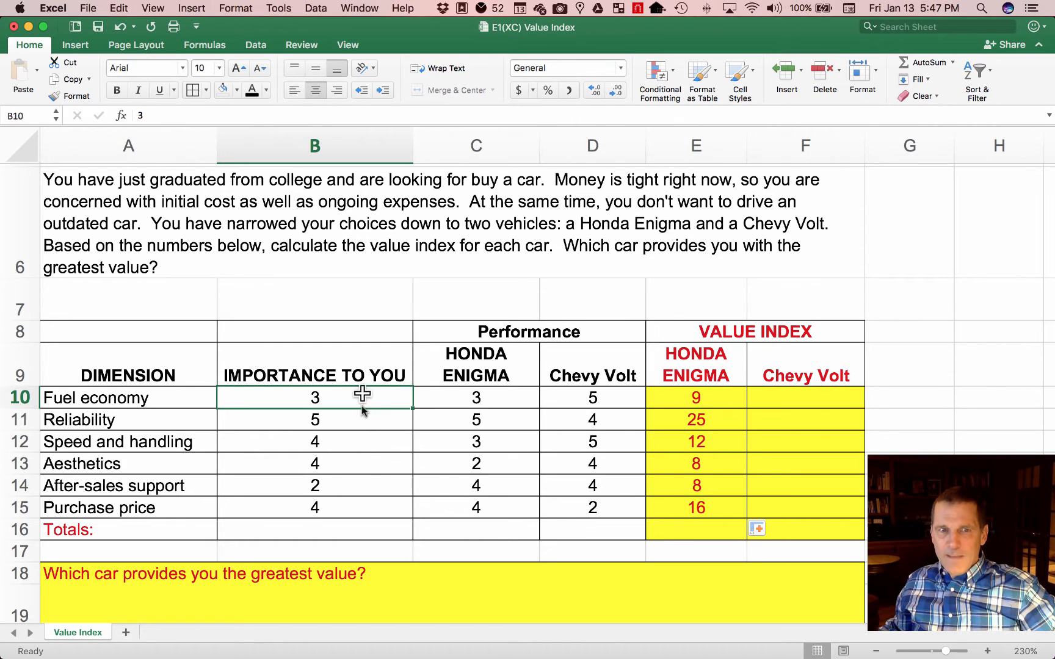
pyautogui.click(486, 397)
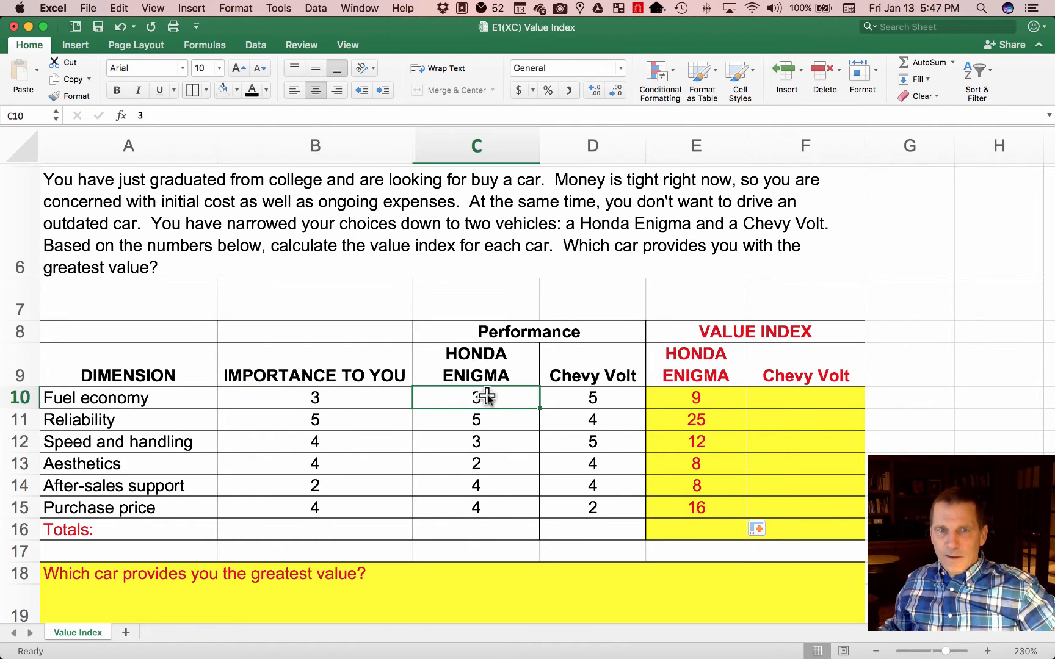
pyautogui.click(736, 406)
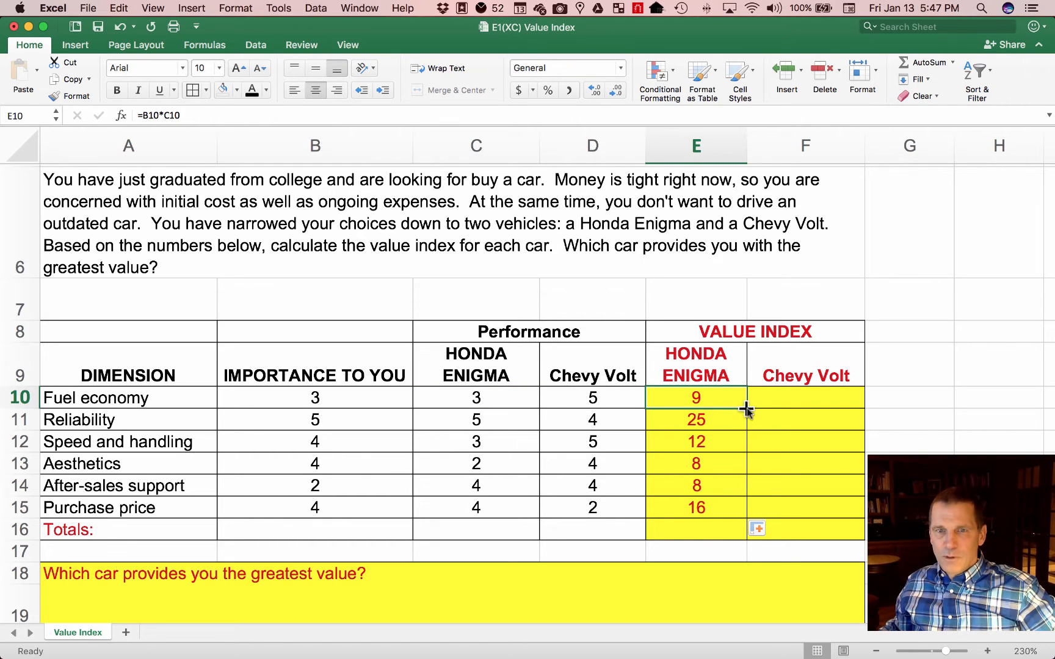
pyautogui.moveTo(746, 410); pyautogui.dragTo(841, 410)
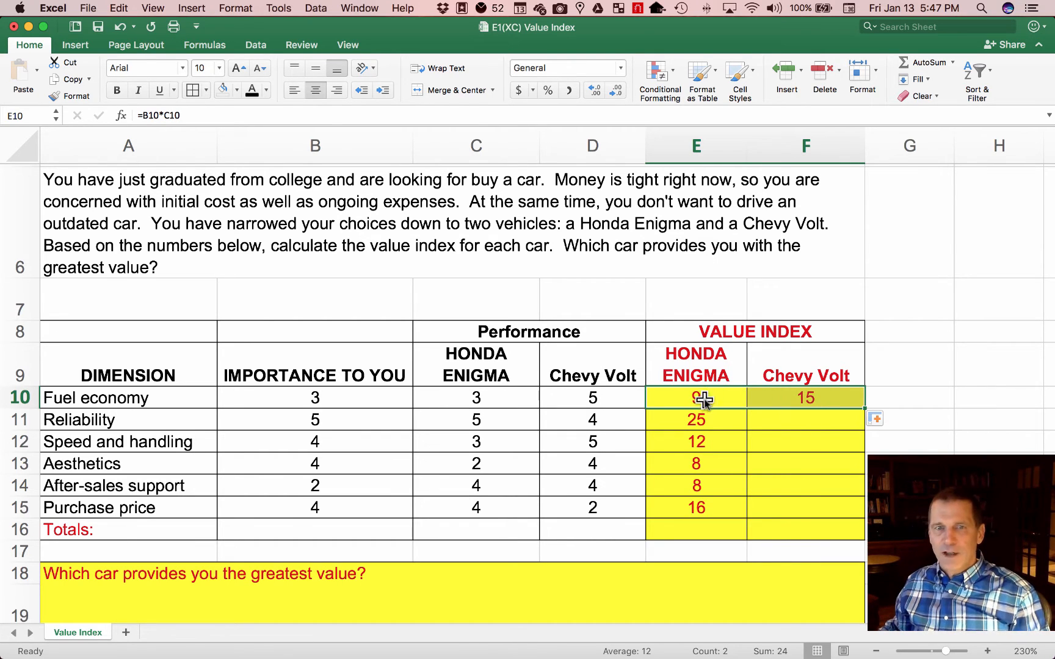
# - Check which cells the Chevy Volt formula in F10 multiplies, and repeat the fill from E10 to F10
pyautogui.click(490, 398)
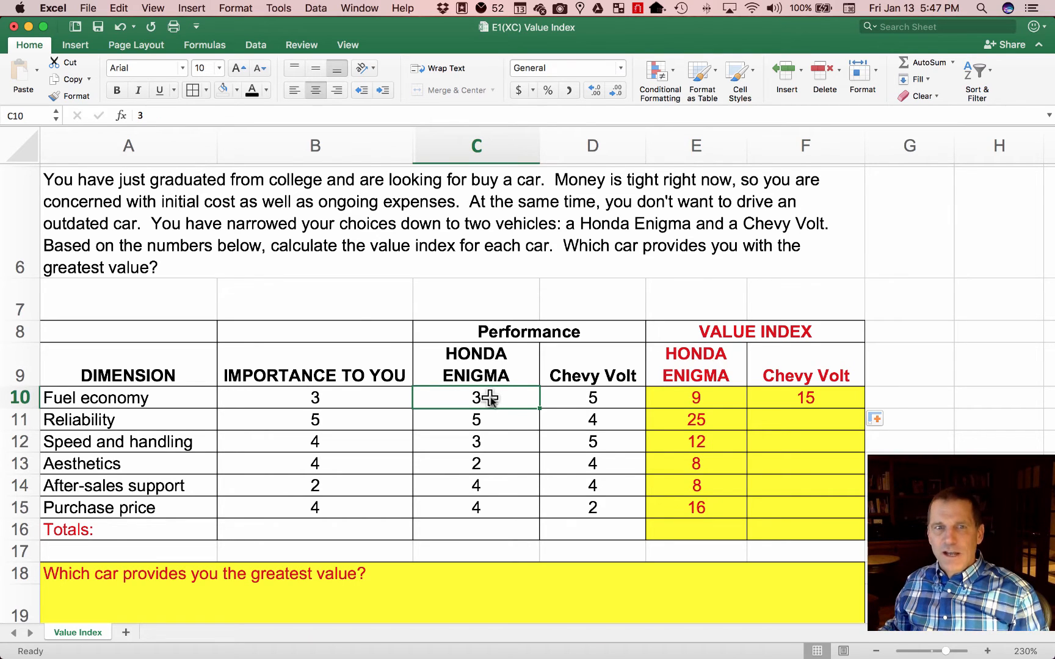
pyautogui.click(565, 400)
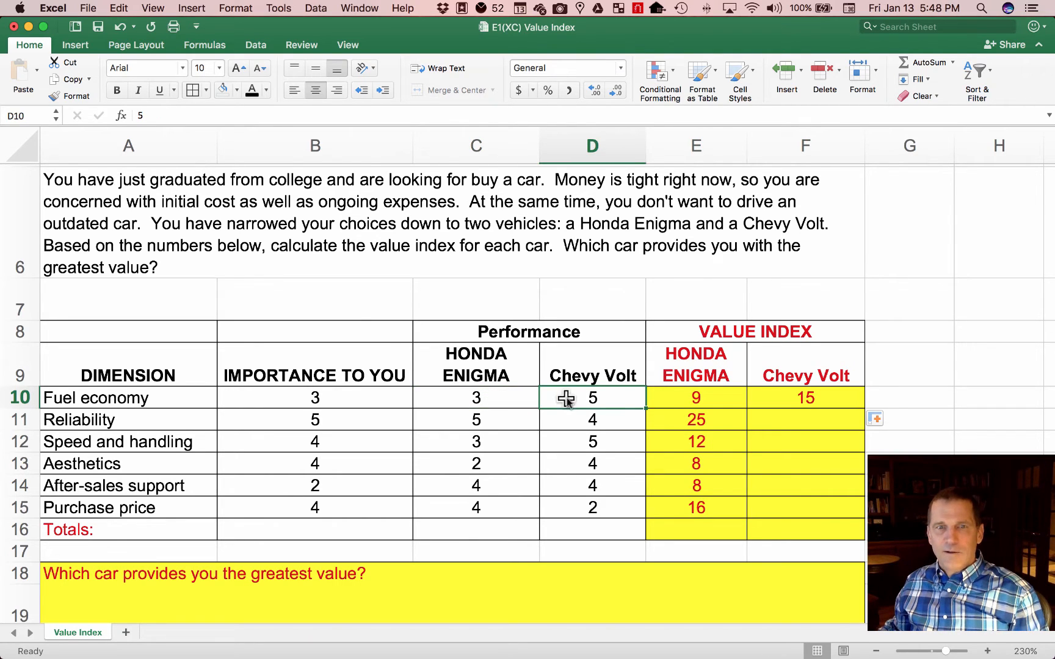
pyautogui.click(775, 397)
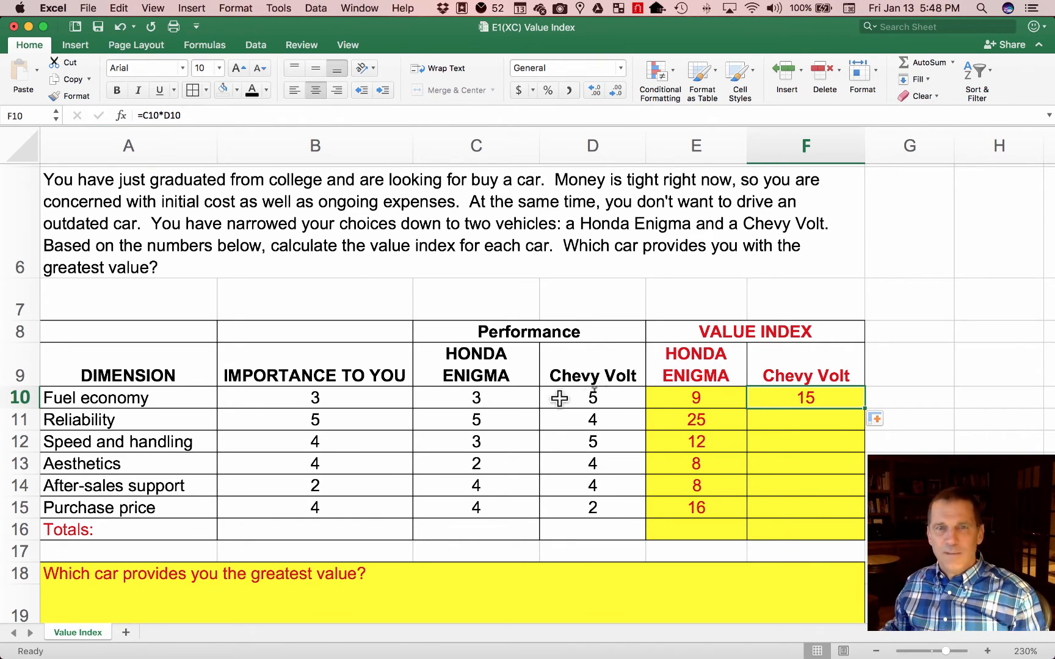
pyautogui.click(734, 400)
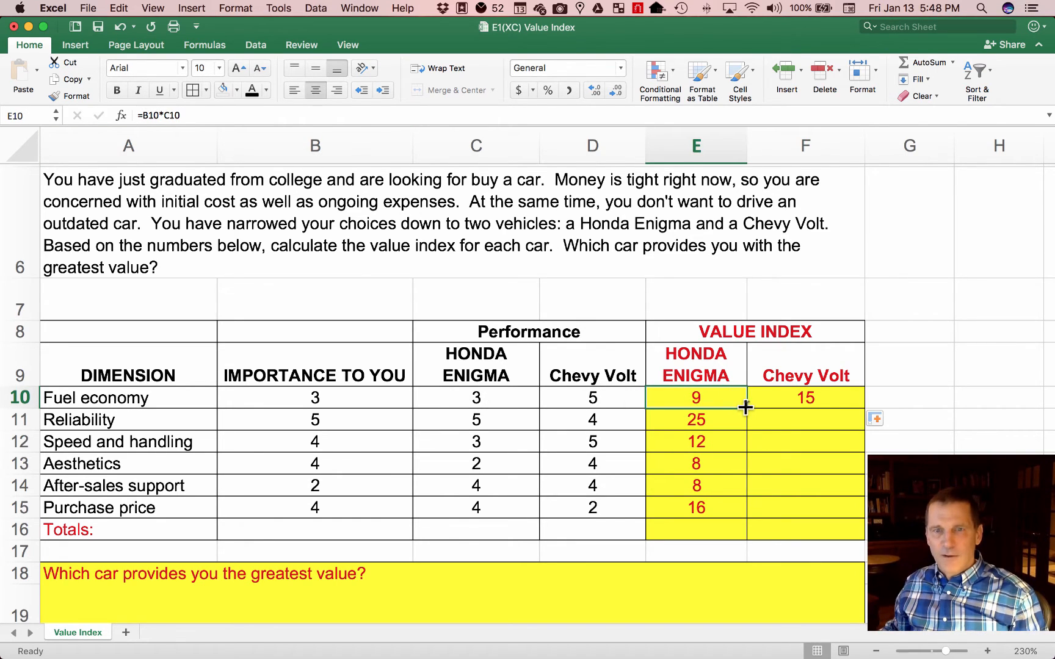
pyautogui.moveTo(745, 407)
pyautogui.mouseDown()
pyautogui.moveTo(830, 410)
pyautogui.moveTo(756, 403)
pyautogui.mouseUp()
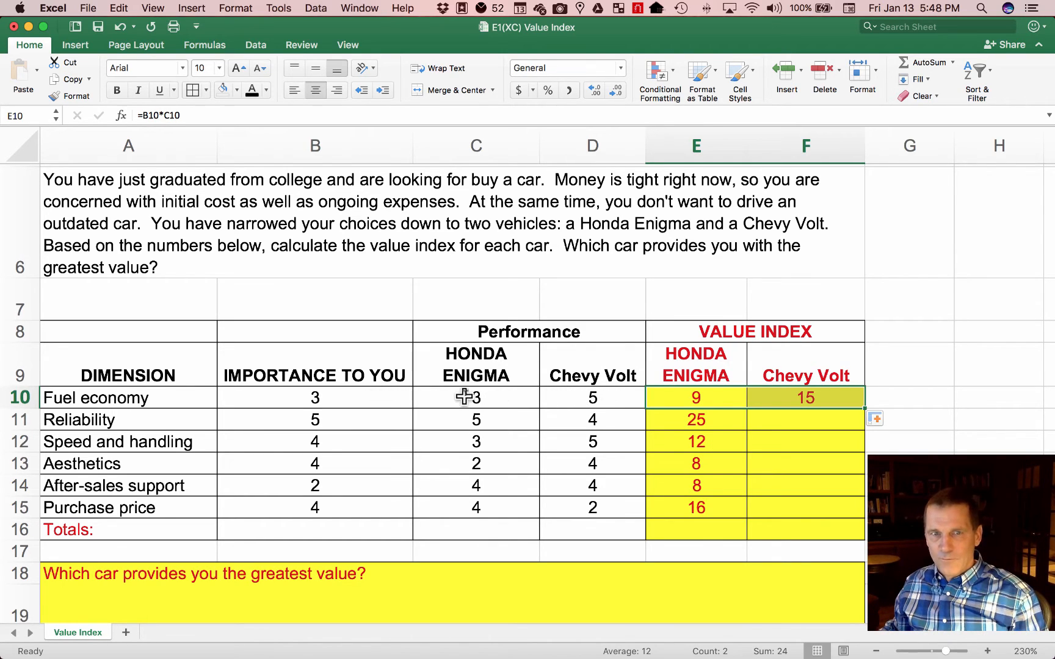
# - Repeat the fill of the fuel economy formula from E10 across to F10 and inspect the copied formula
pyautogui.click(740, 407)
pyautogui.moveTo(746, 407); pyautogui.dragTo(809, 407)
pyautogui.click(807, 398)
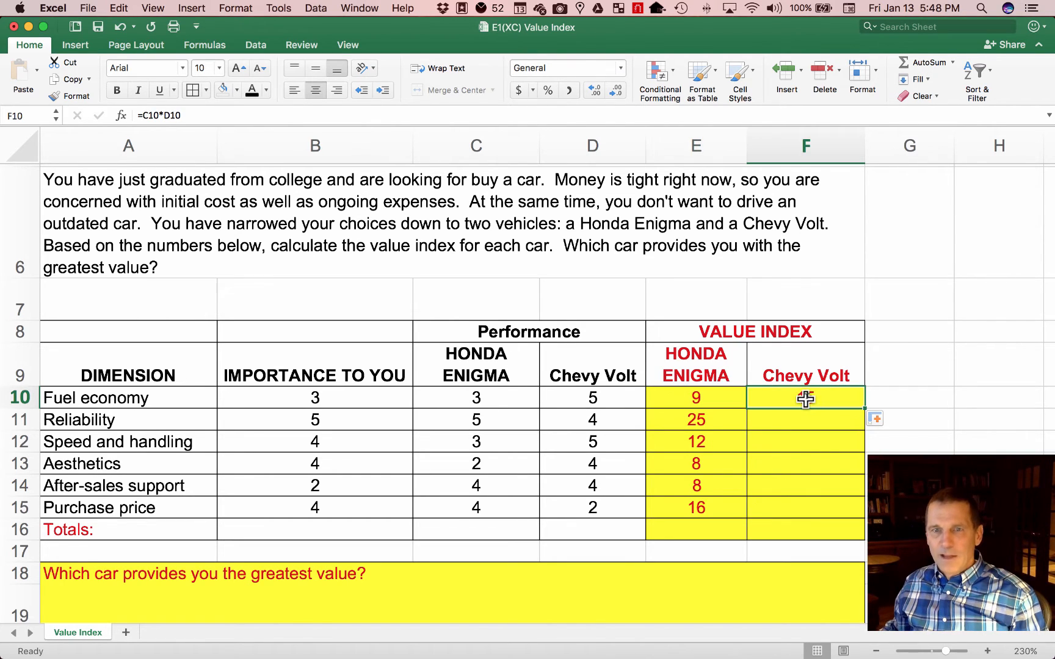
# - Compare the cell references in the E10 and F10 formulas with the performance ratings in C10 and D10
pyautogui.click(694, 398)
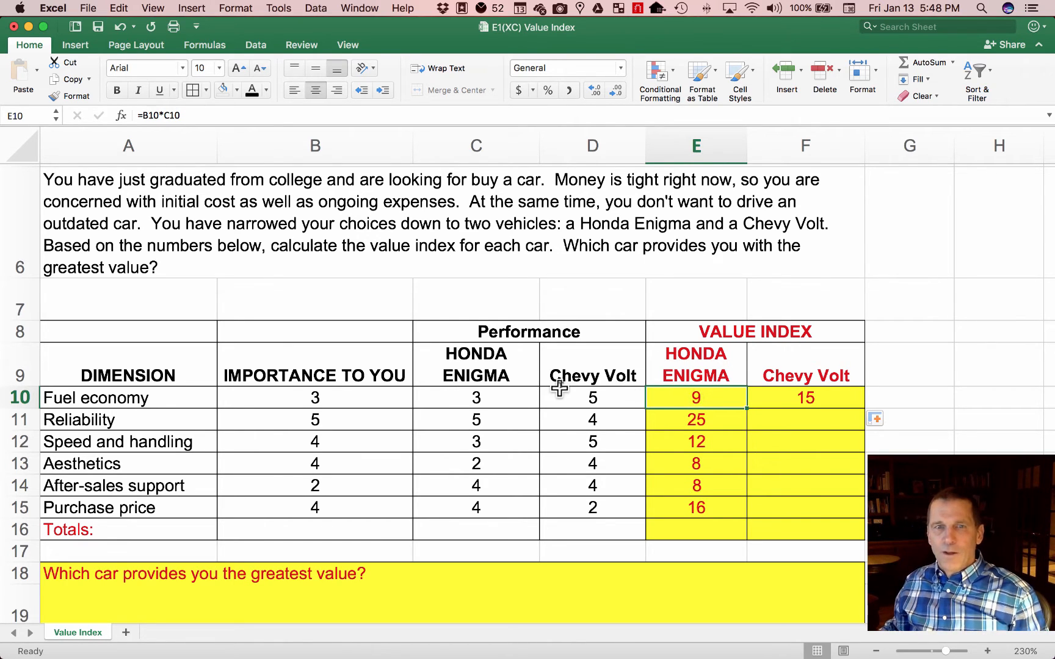
pyautogui.click(604, 398)
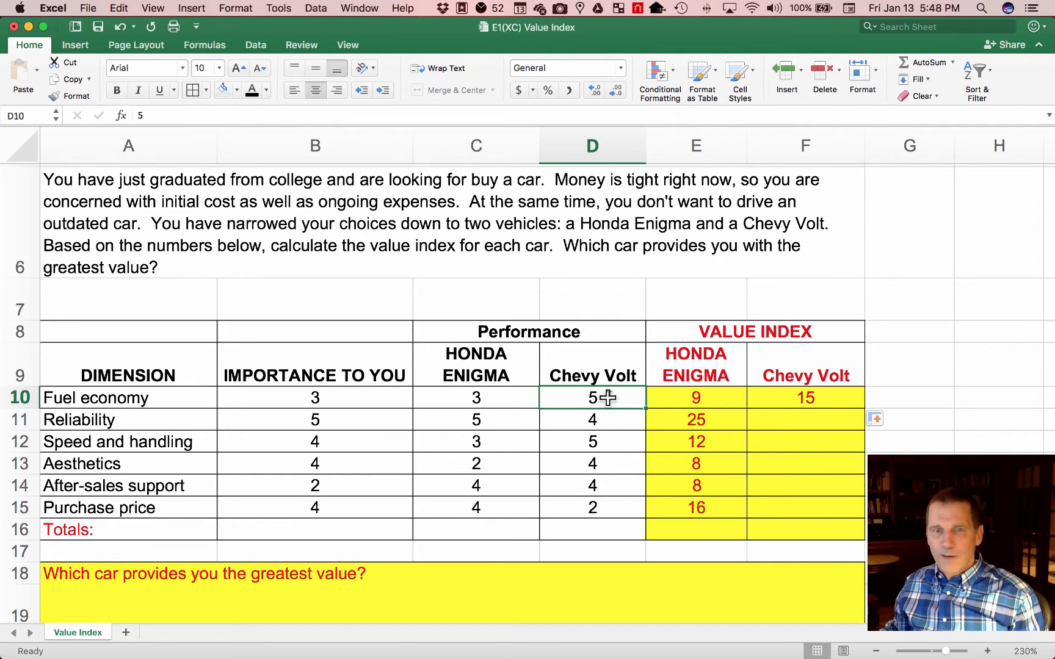
pyautogui.click(505, 396)
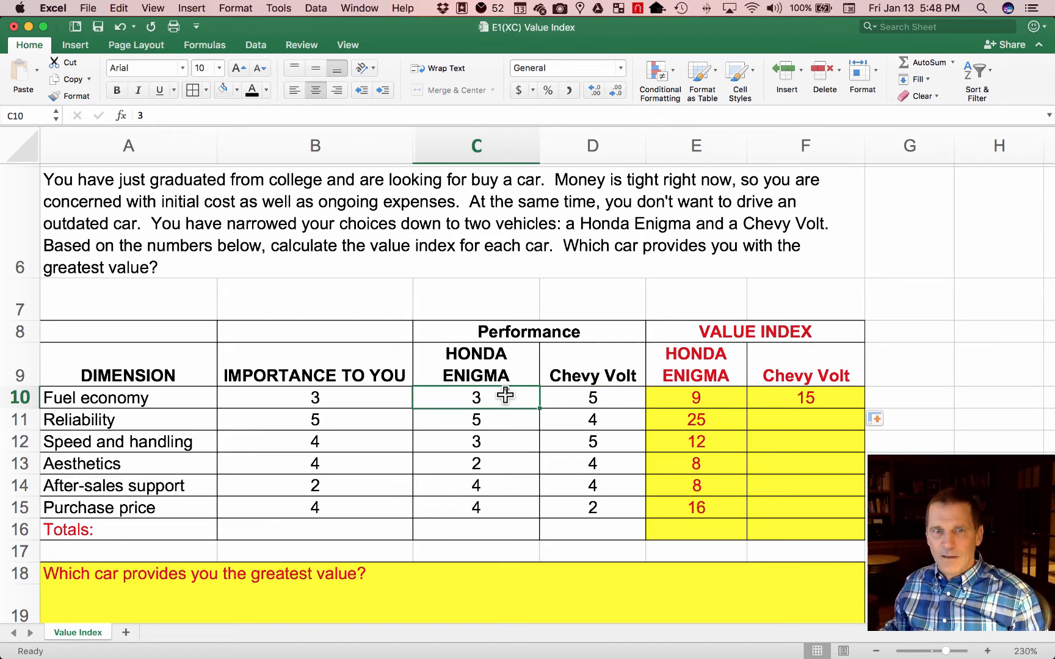
pyautogui.click(587, 397)
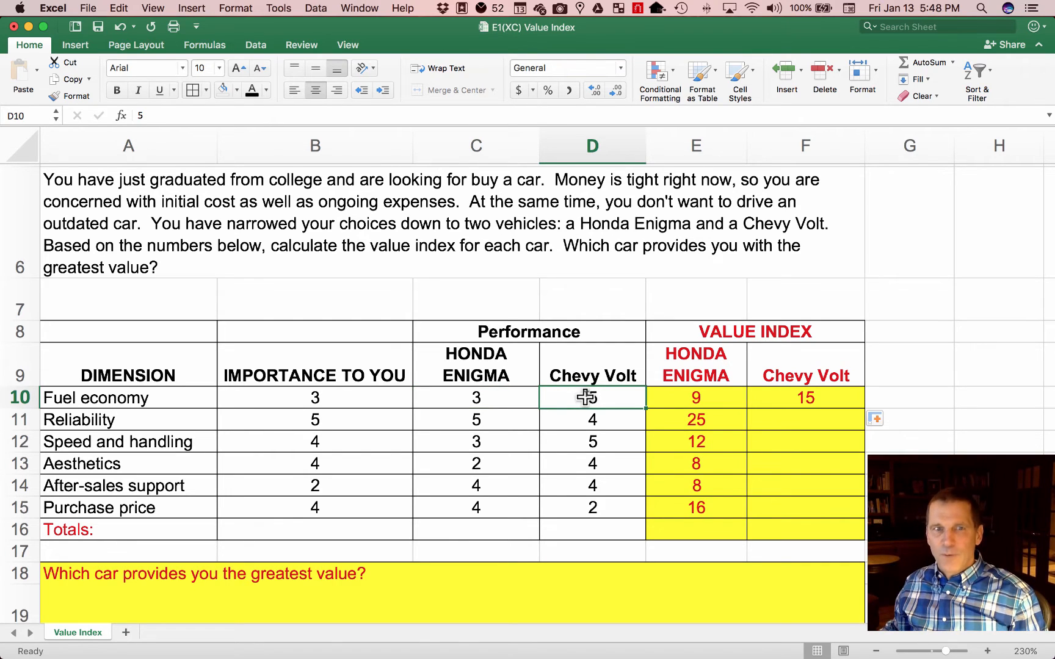
pyautogui.click(681, 398)
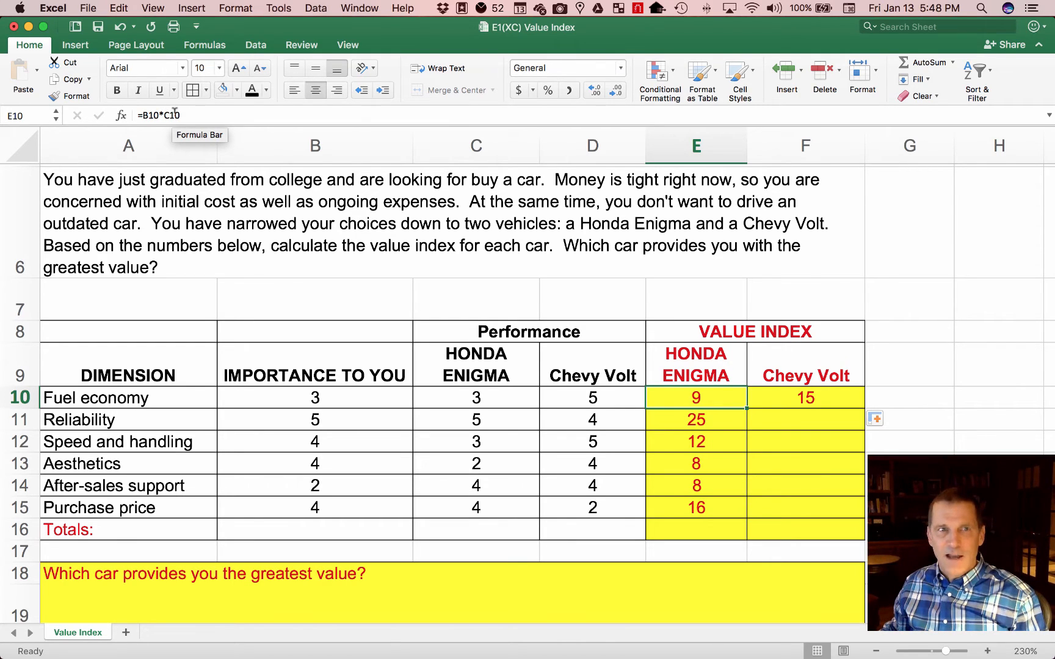
pyautogui.click(781, 399)
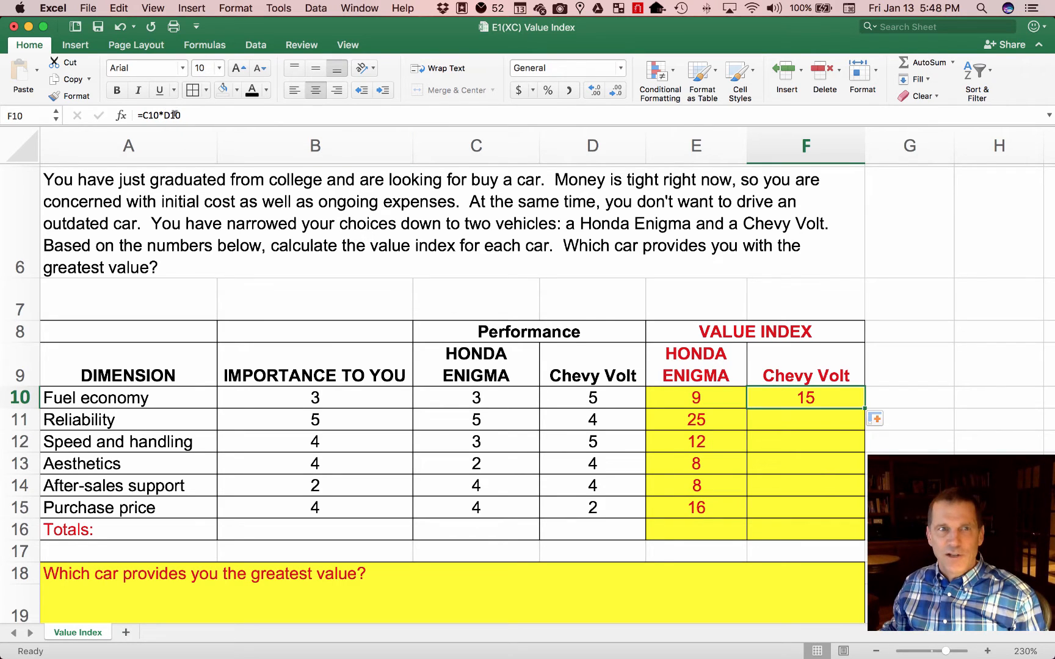
# - Lock the column of the importance reference in the E10 formula so that it reads =$B10*C10
pyautogui.click(676, 397)
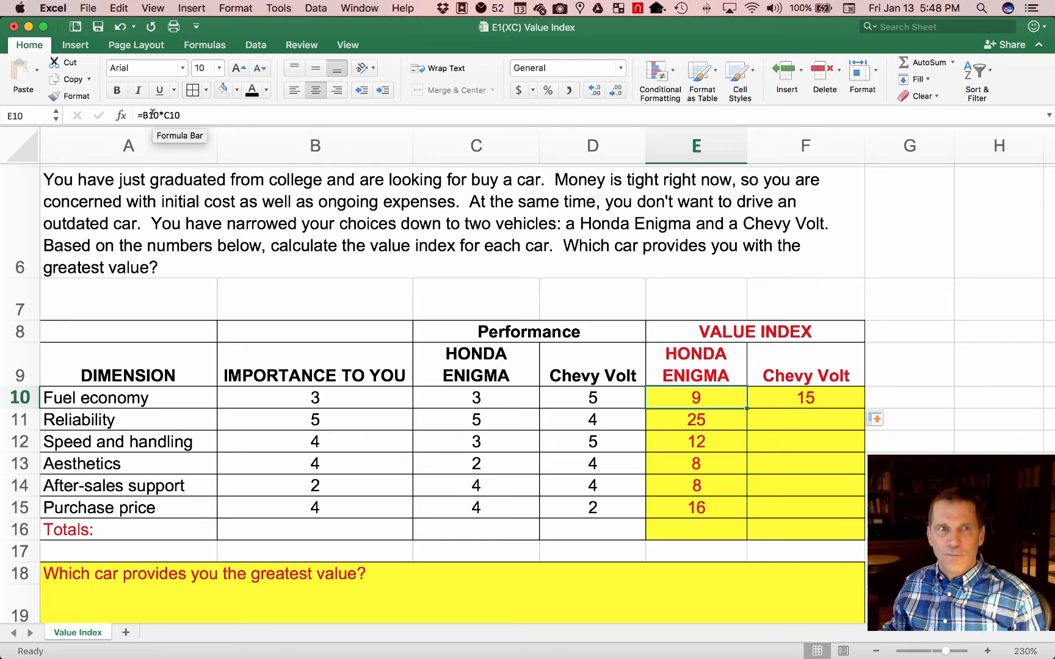
pyautogui.click(181, 115)
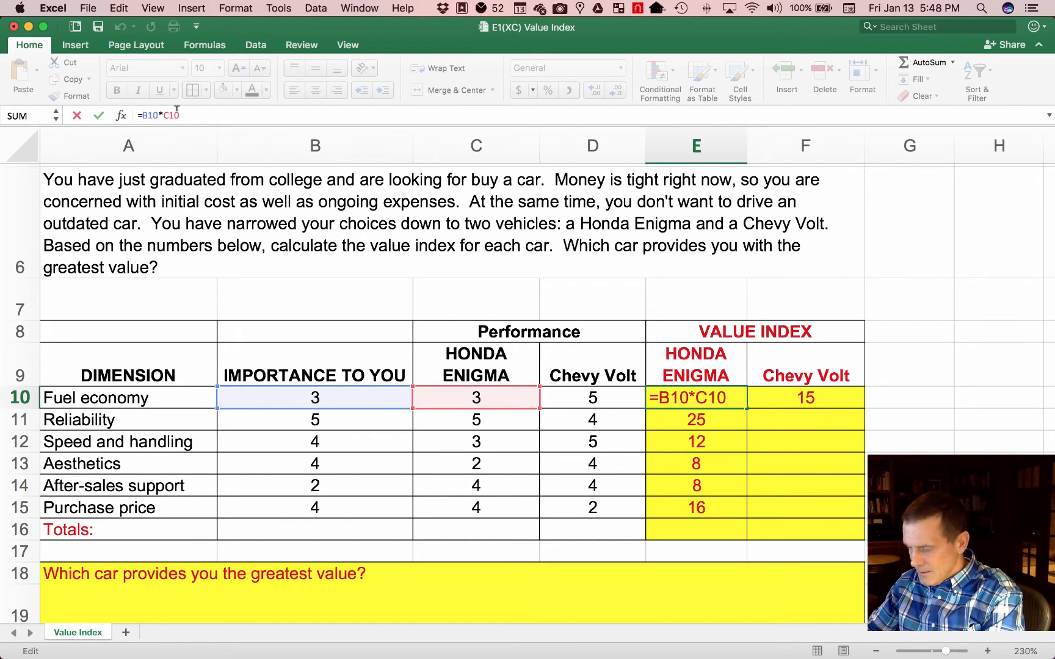
pyautogui.write('$')
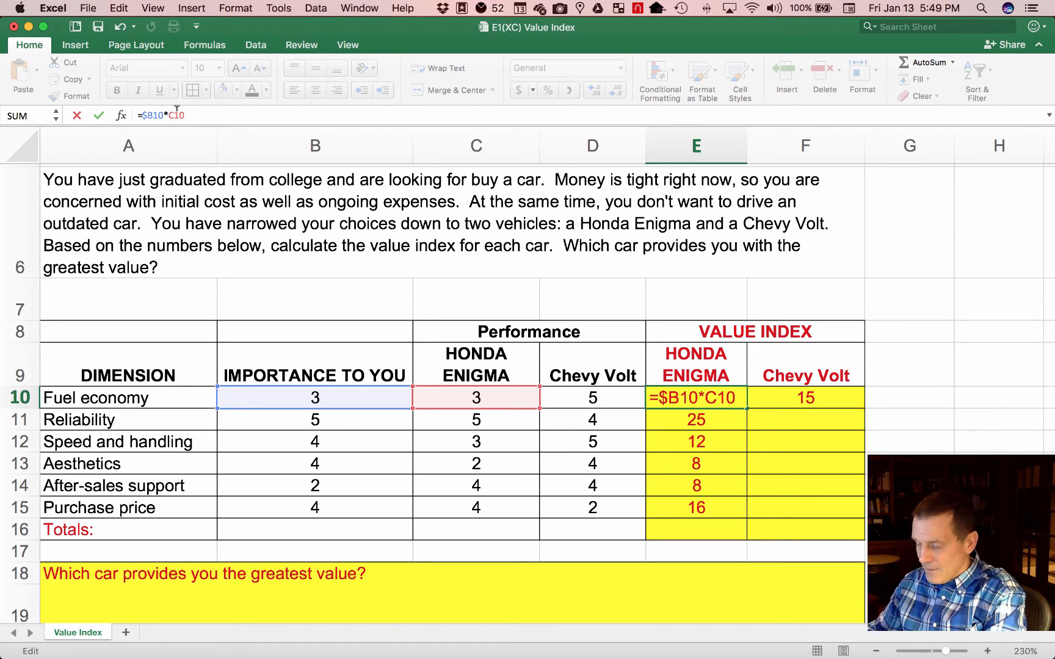
pyautogui.write('$')
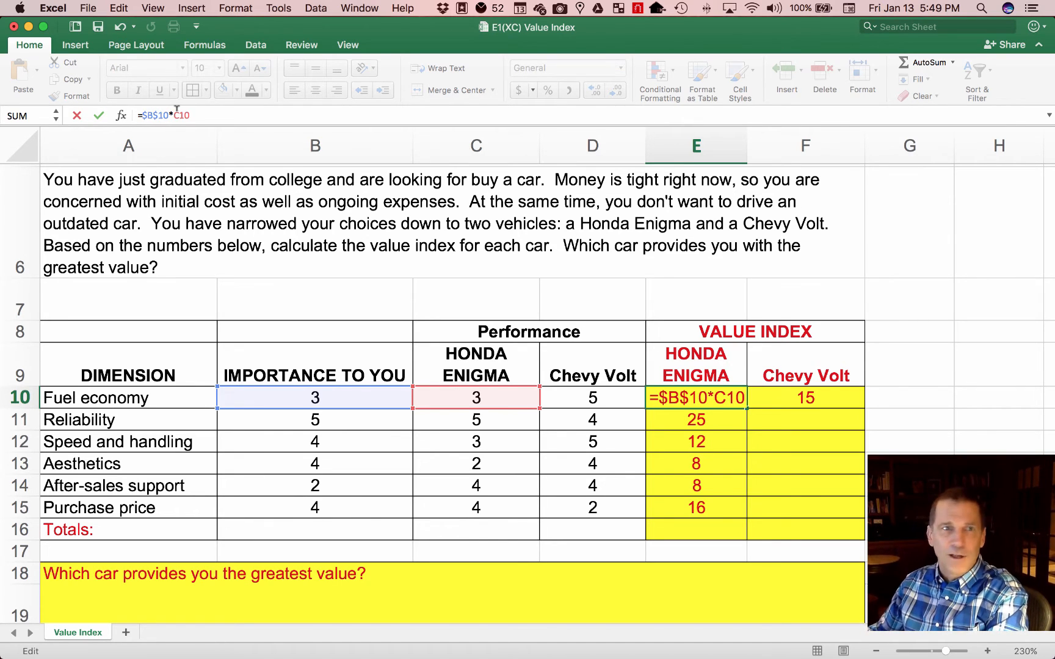
pyautogui.press('BackSpace')
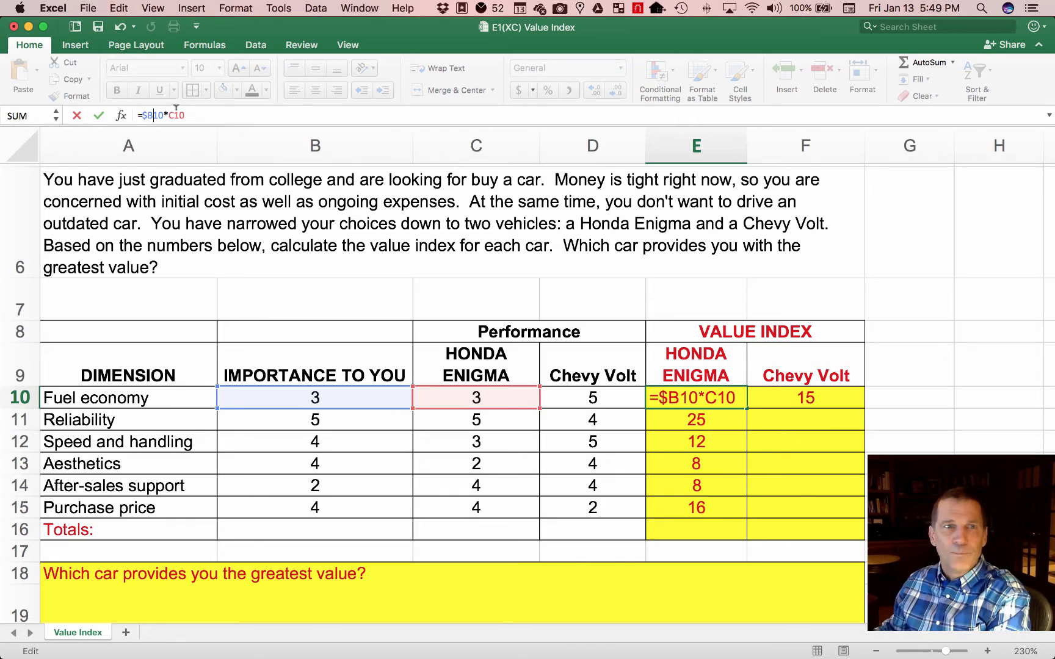
pyautogui.click(696, 418)
# - Fill the revised formula from E10 across to F10 and check which importance and performance cells it multiplies
pyautogui.click(681, 396)
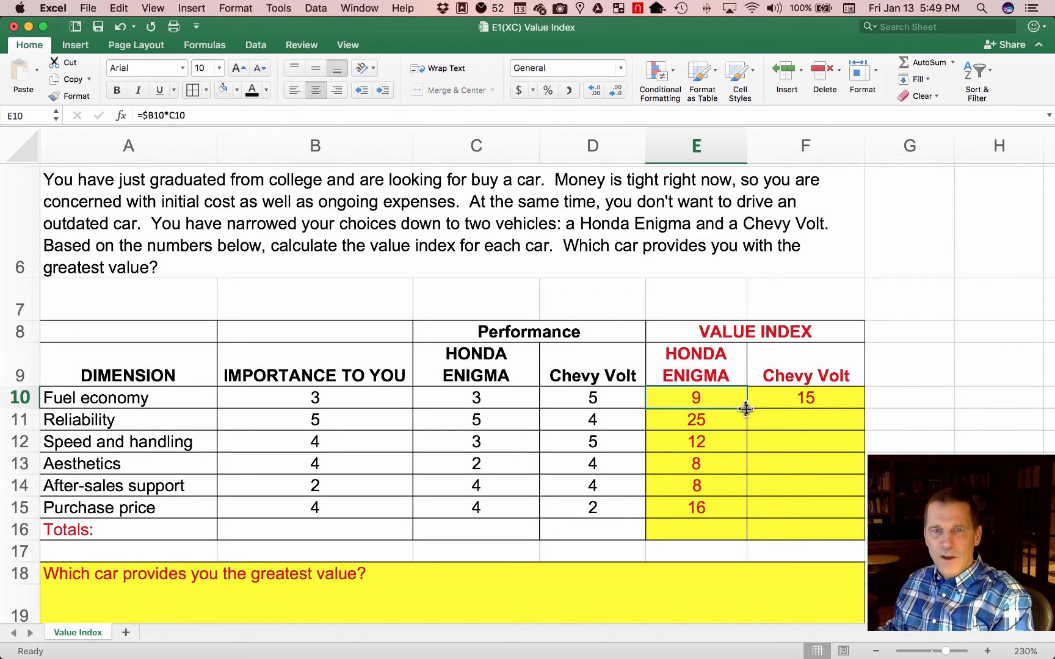
pyautogui.moveTo(747, 409); pyautogui.dragTo(831, 410)
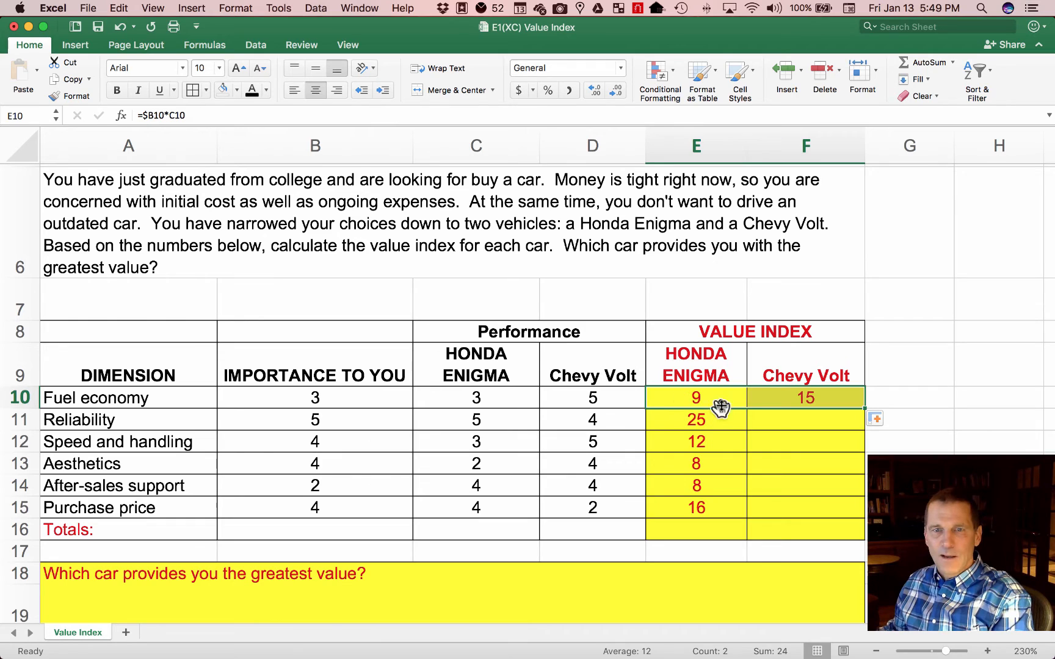
pyautogui.click(794, 399)
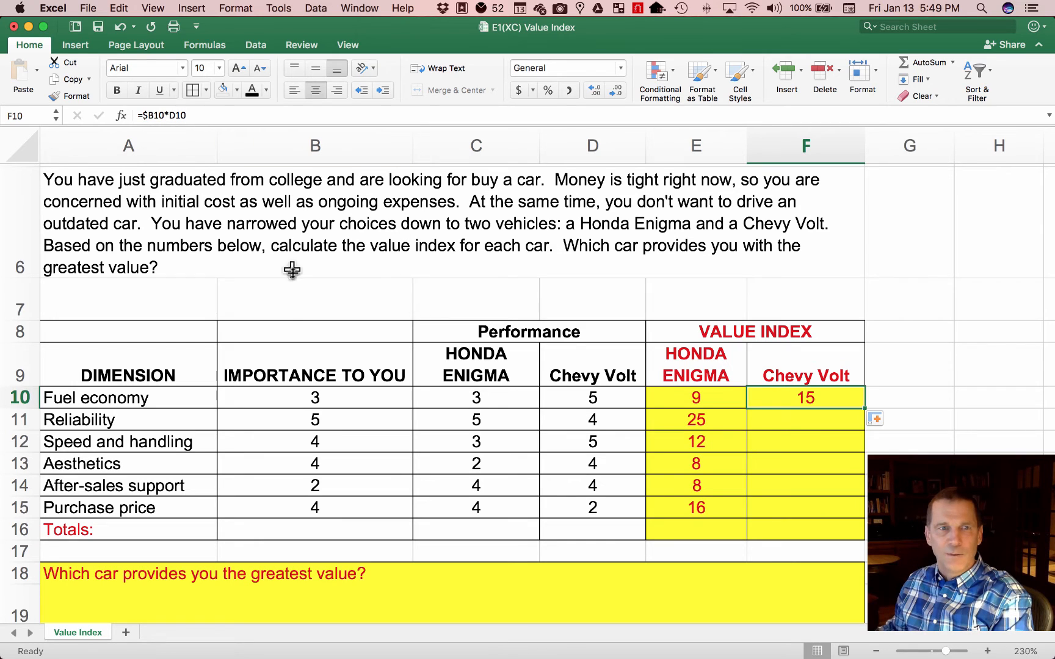
pyautogui.click(316, 400)
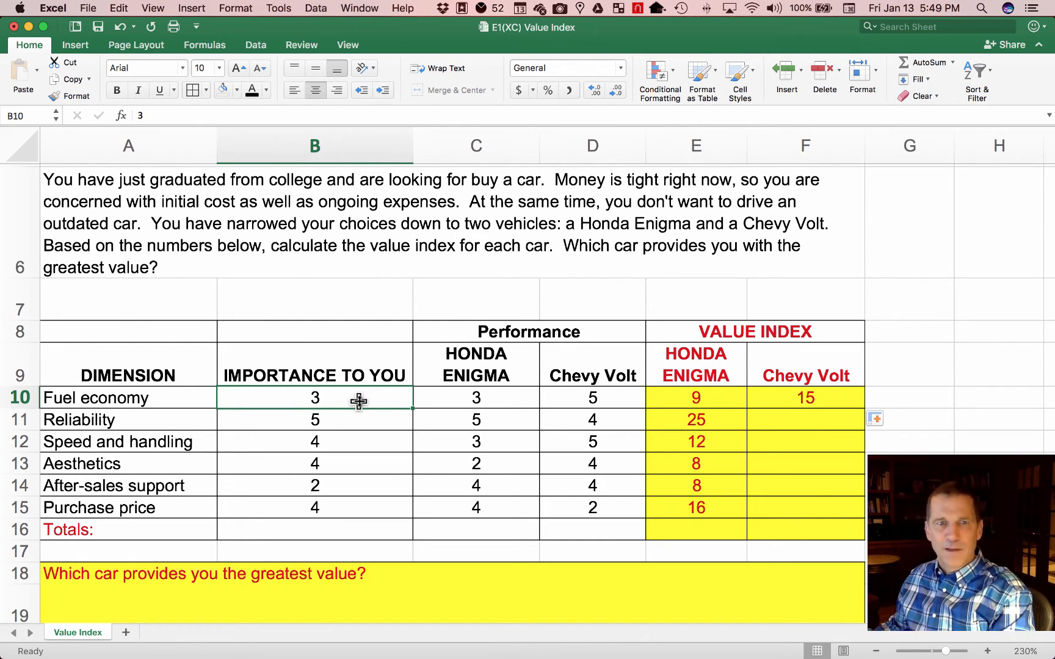
pyautogui.click(789, 401)
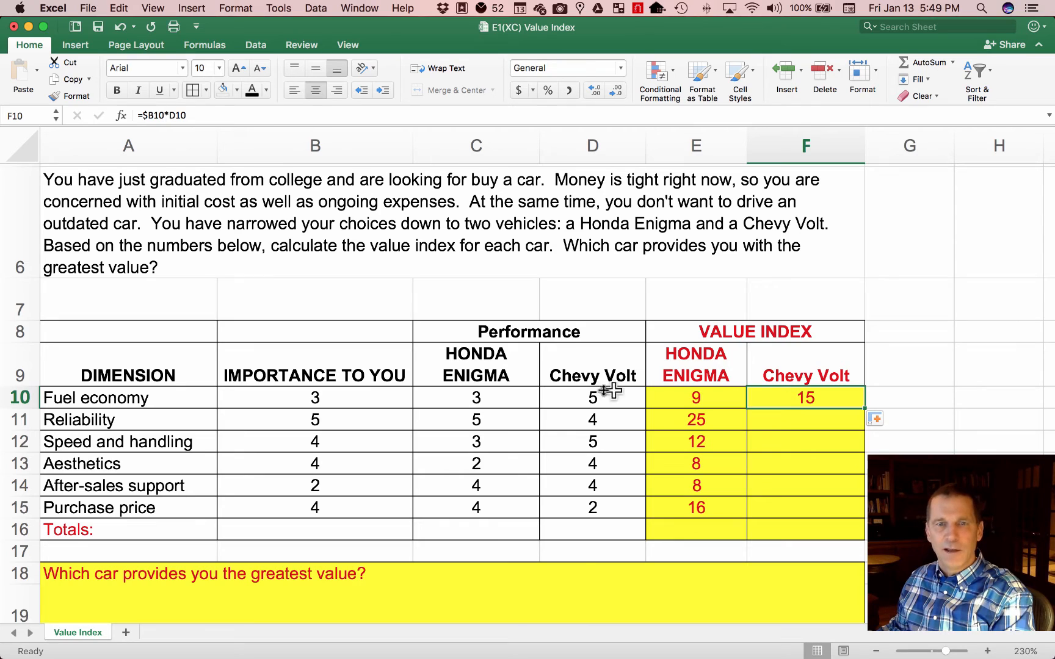
pyautogui.click(366, 398)
pyautogui.click(622, 399)
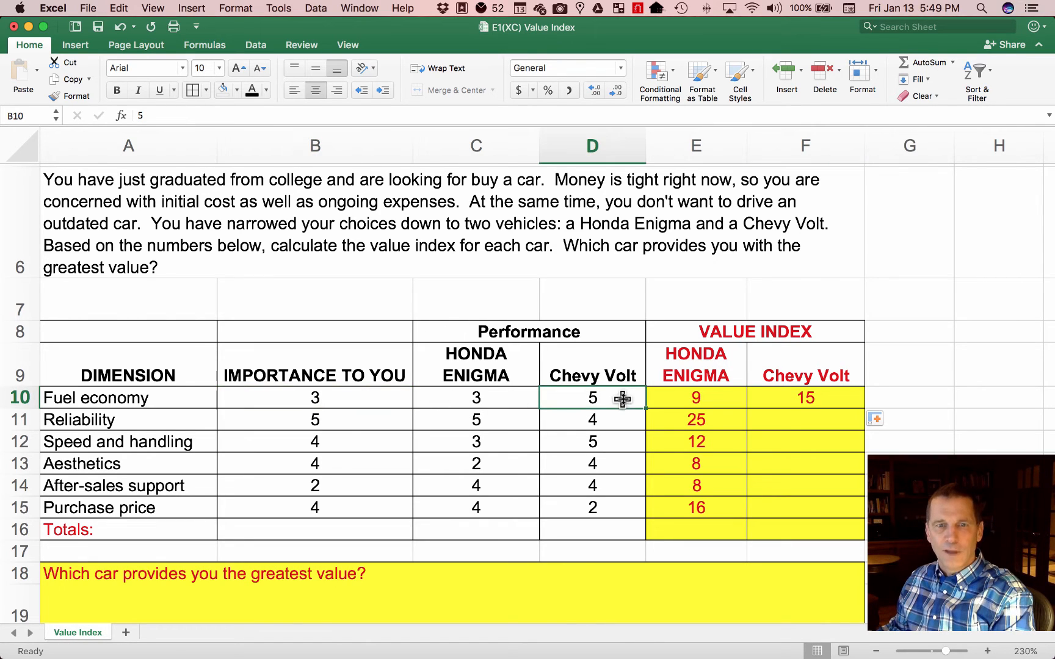
# - Review the Honda Enigma values in E10:E15, and fill the Chevy Volt formula from F10 down through F15
pyautogui.click(699, 399)
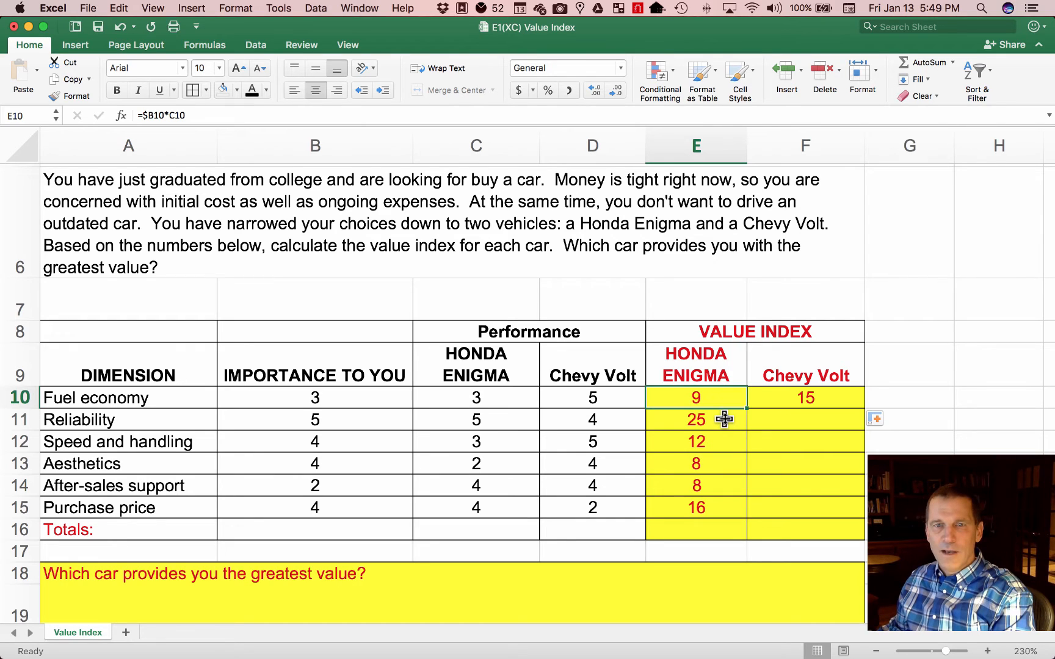
pyautogui.moveTo(725, 419); pyautogui.dragTo(706, 502)
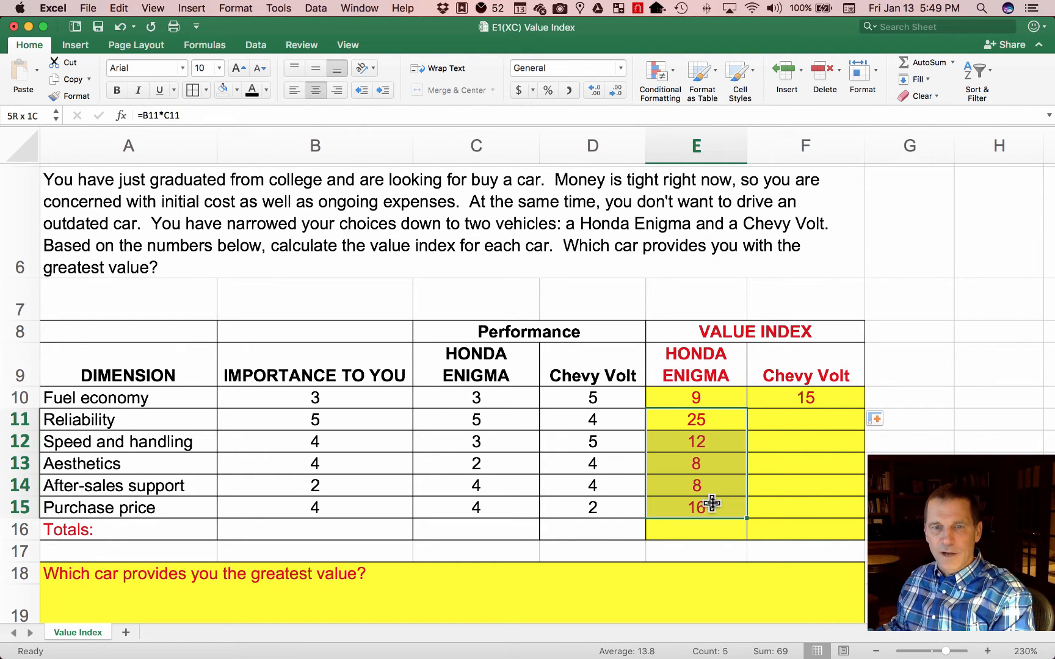
pyautogui.click(706, 398)
pyautogui.click(811, 400)
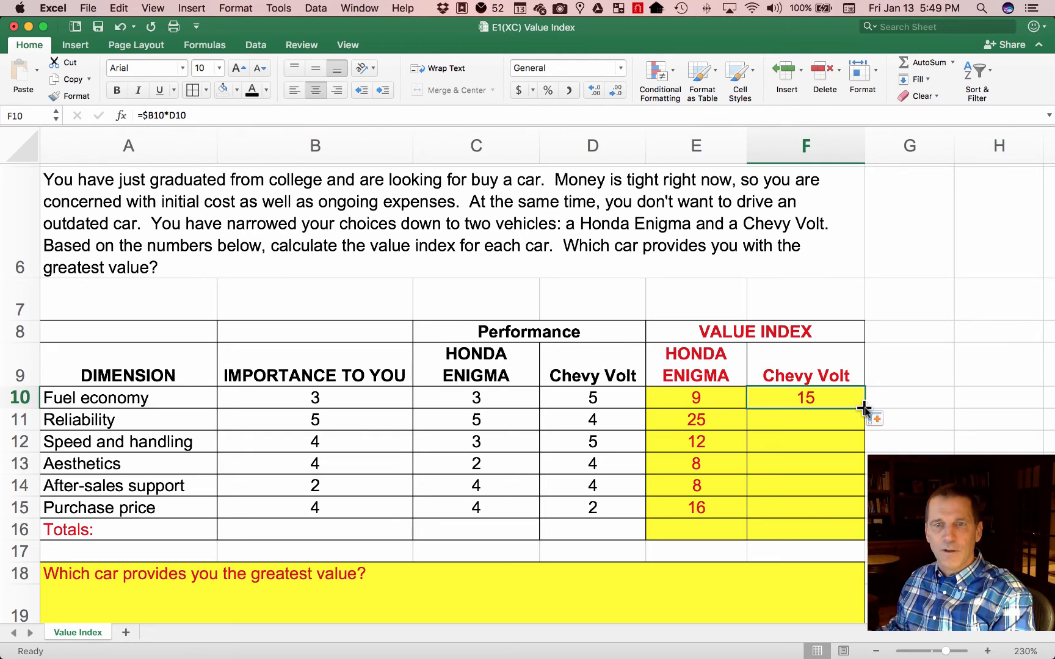
pyautogui.moveTo(864, 409); pyautogui.dragTo(855, 507)
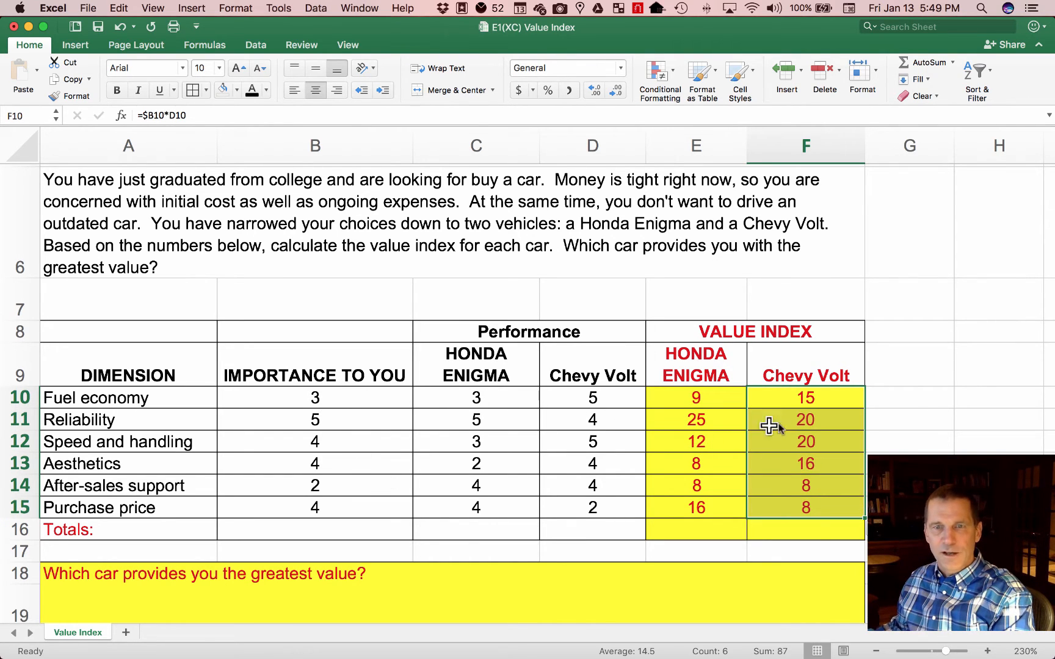
# - Check the row and column references of the Chevy Volt formulas in F10:F15 and the Honda Enigma formula in E10
pyautogui.click(830, 420)
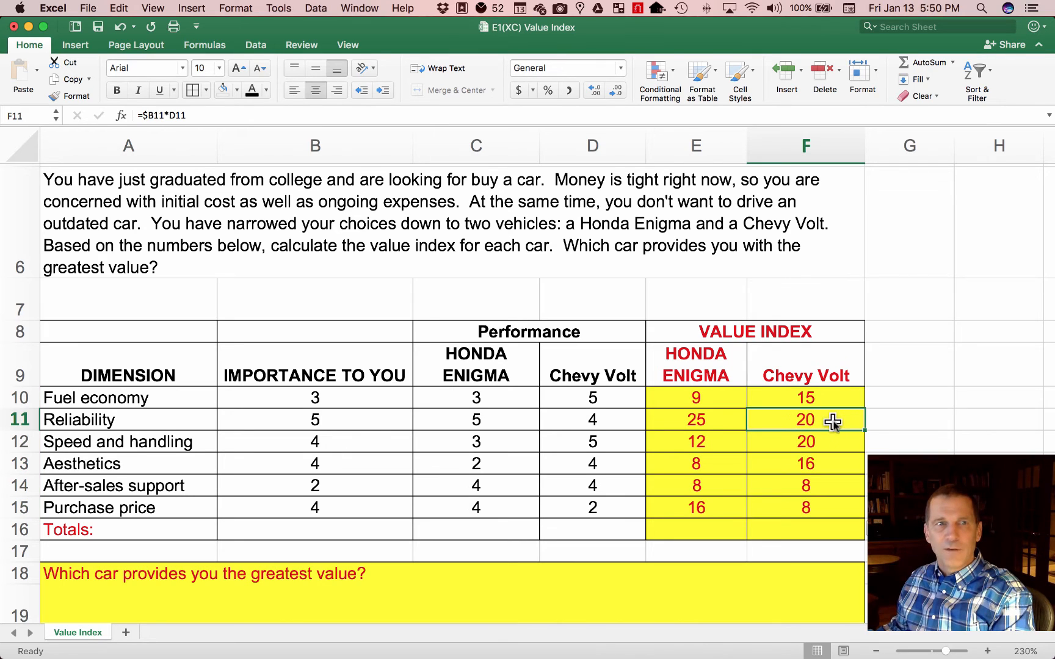
pyautogui.click(829, 438)
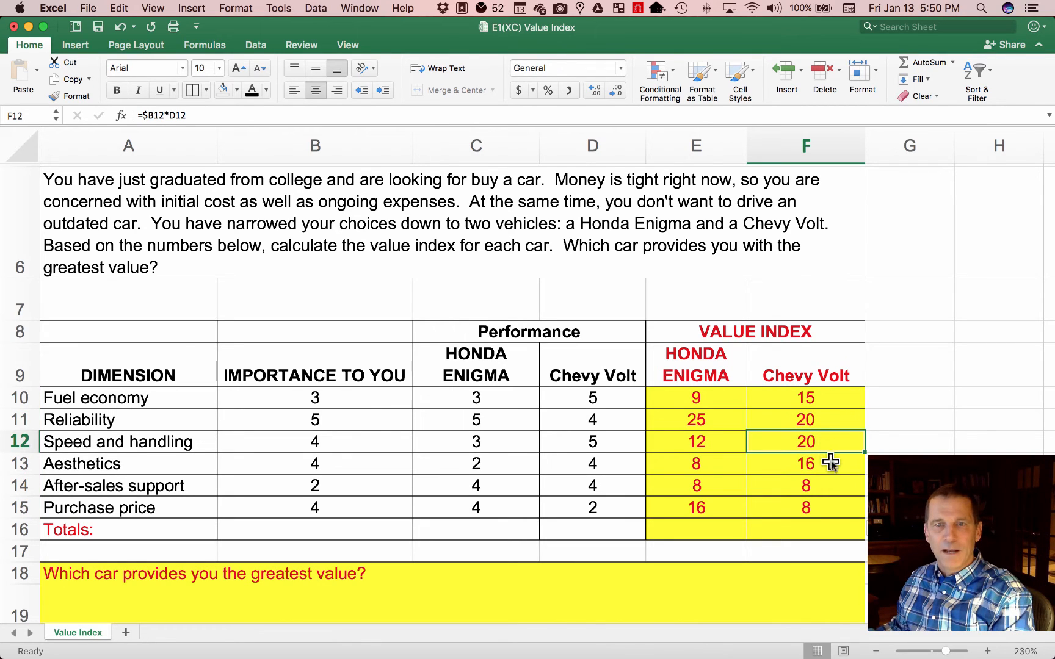
pyautogui.click(825, 466)
pyautogui.click(816, 489)
pyautogui.click(811, 506)
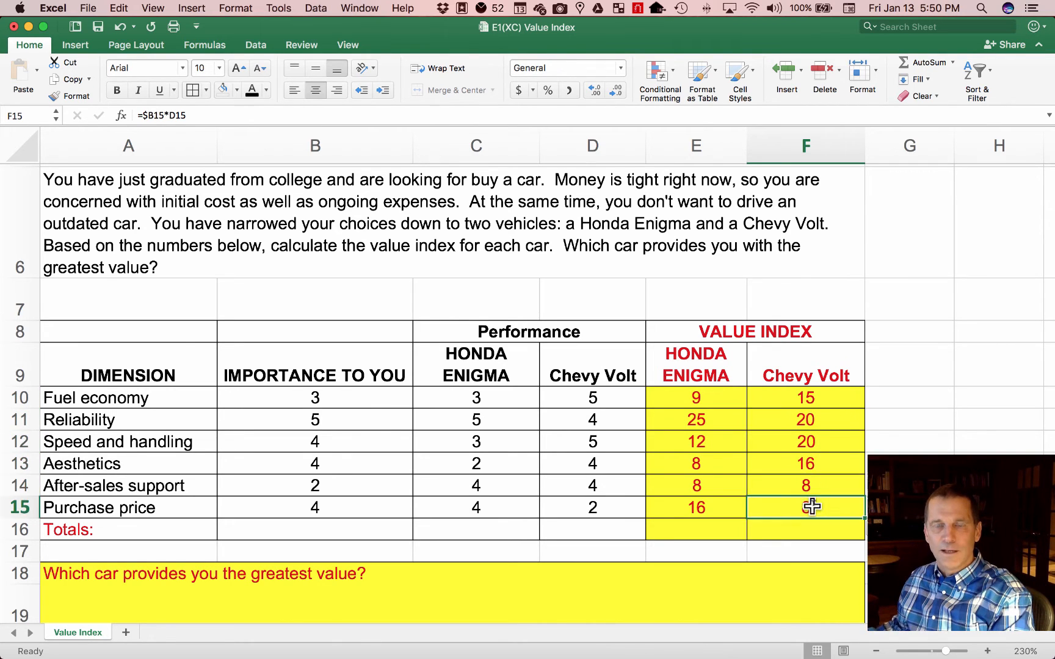
pyautogui.click(805, 420)
pyautogui.click(801, 403)
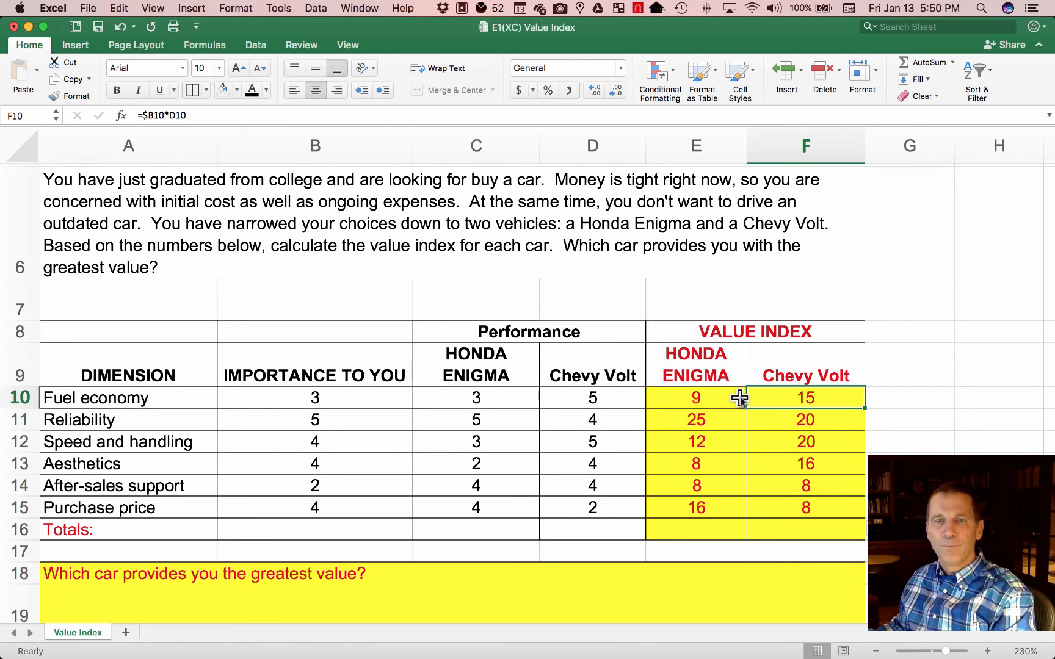
pyautogui.click(696, 397)
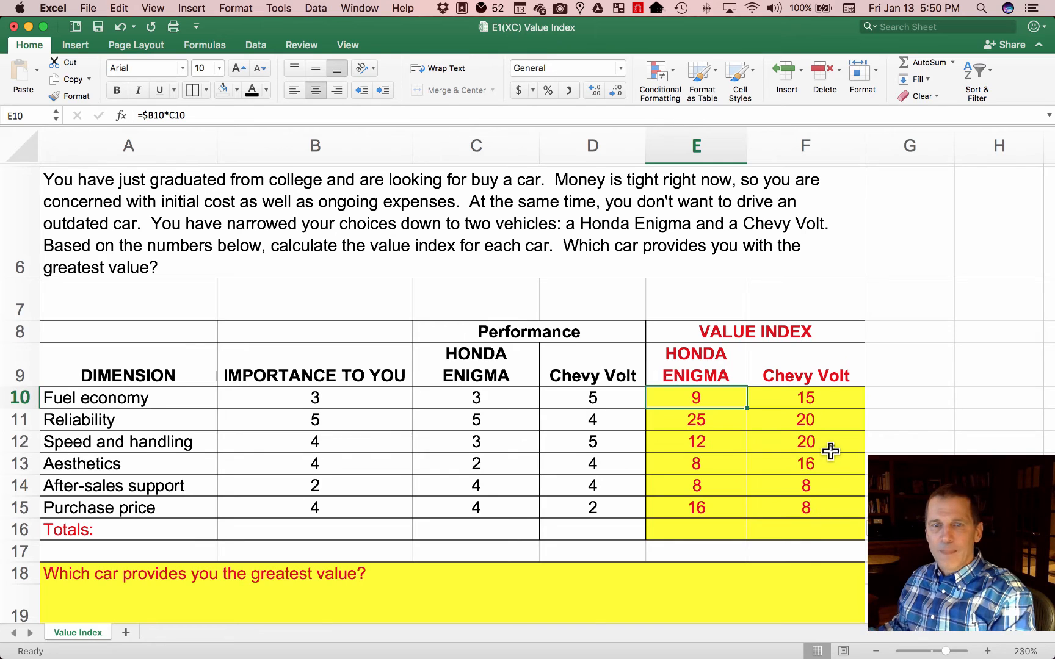
# - Total the Honda Enigma value index in E16 with AutoSum over E10:E15, and check the resulting formula
pyautogui.click(718, 530)
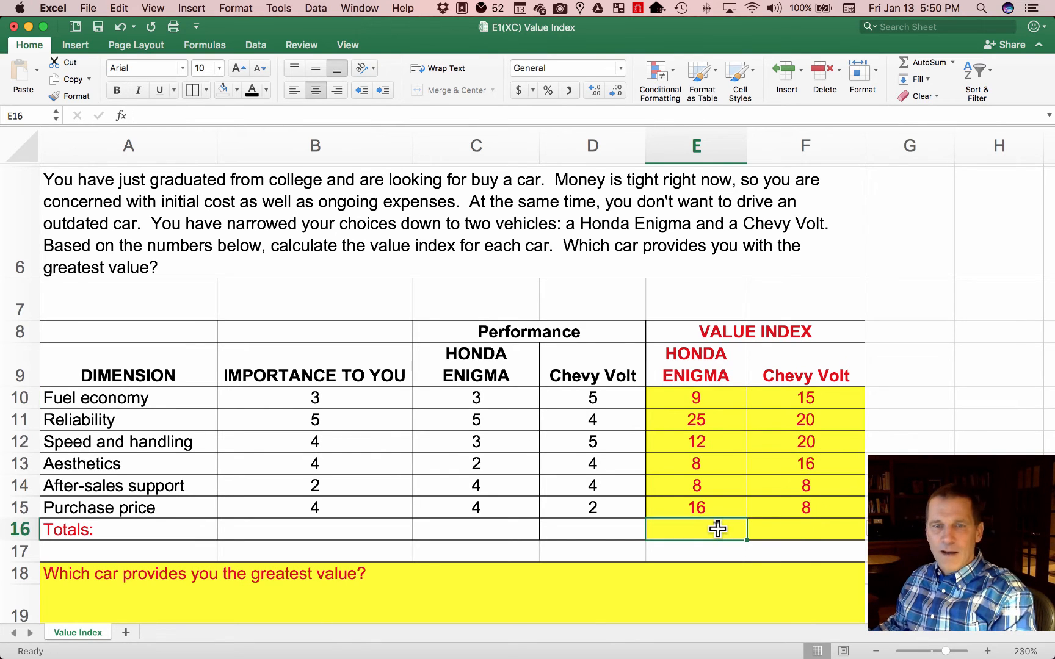
pyautogui.scroll(-1, 590, 515)
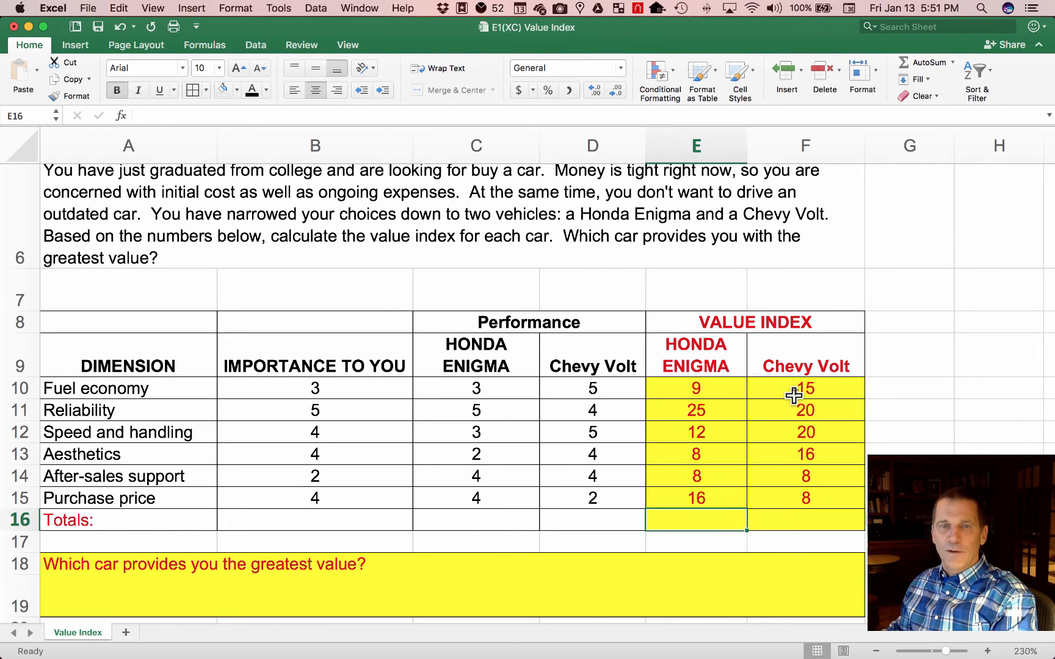
pyautogui.click(929, 67)
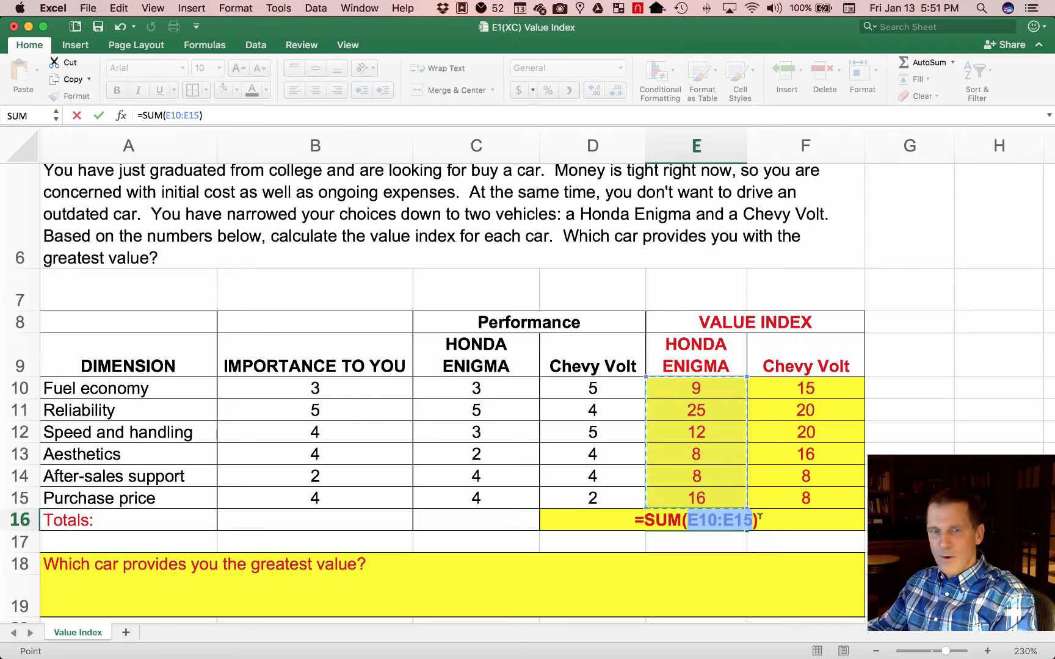
pyautogui.press('Return')
pyautogui.click(694, 517)
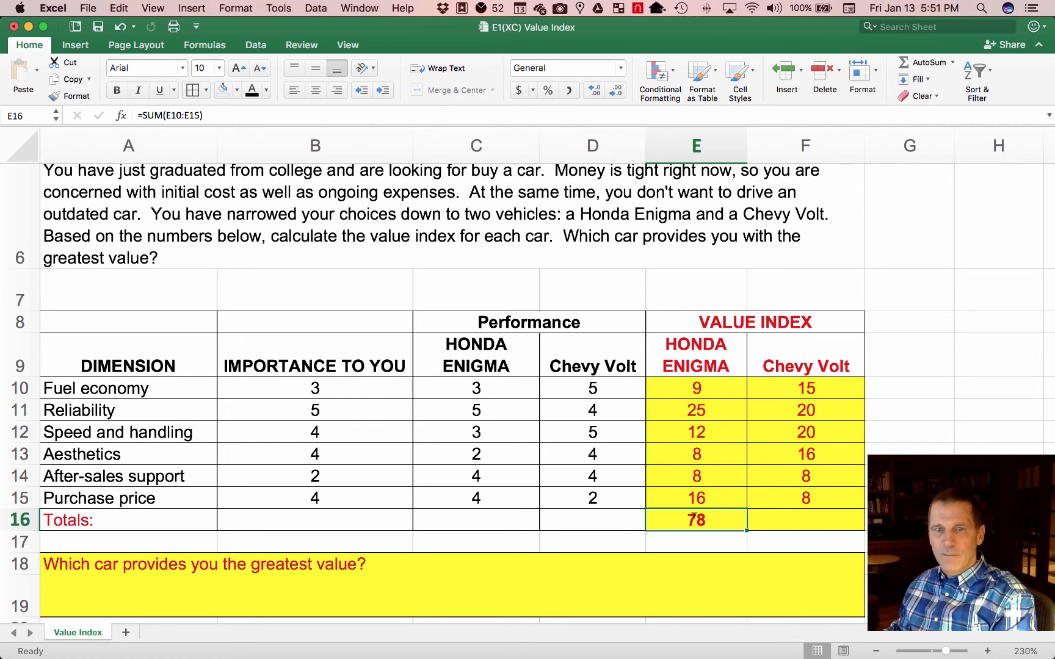
# - Total the Chevy Volt value index in F16 with AutoSum over F10:F15, and compare the two cars' totals
pyautogui.click(806, 519)
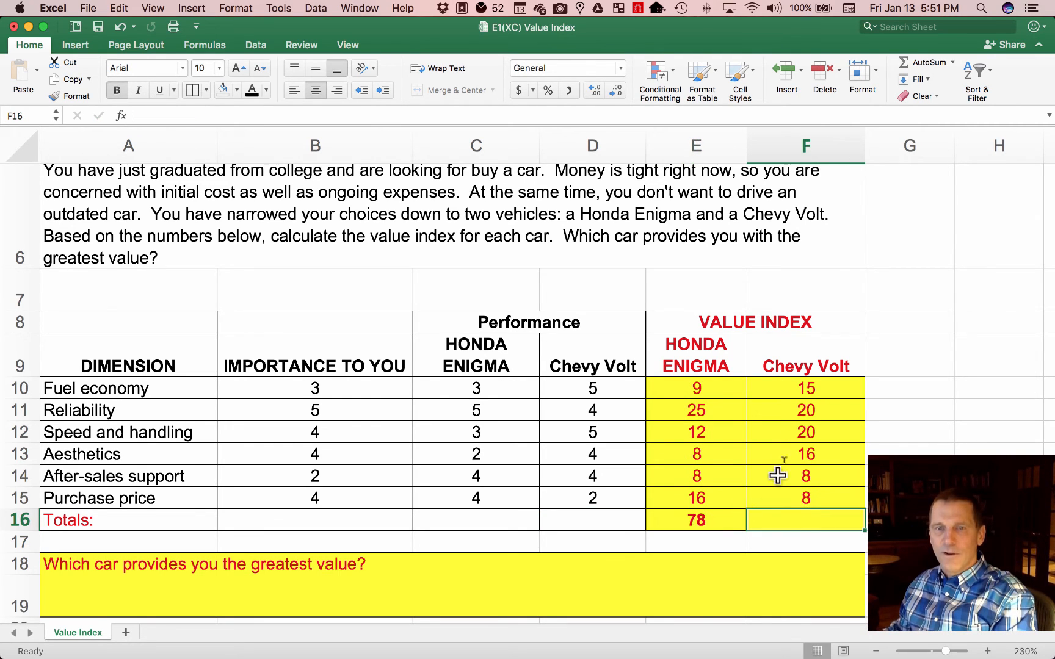
pyautogui.click(916, 64)
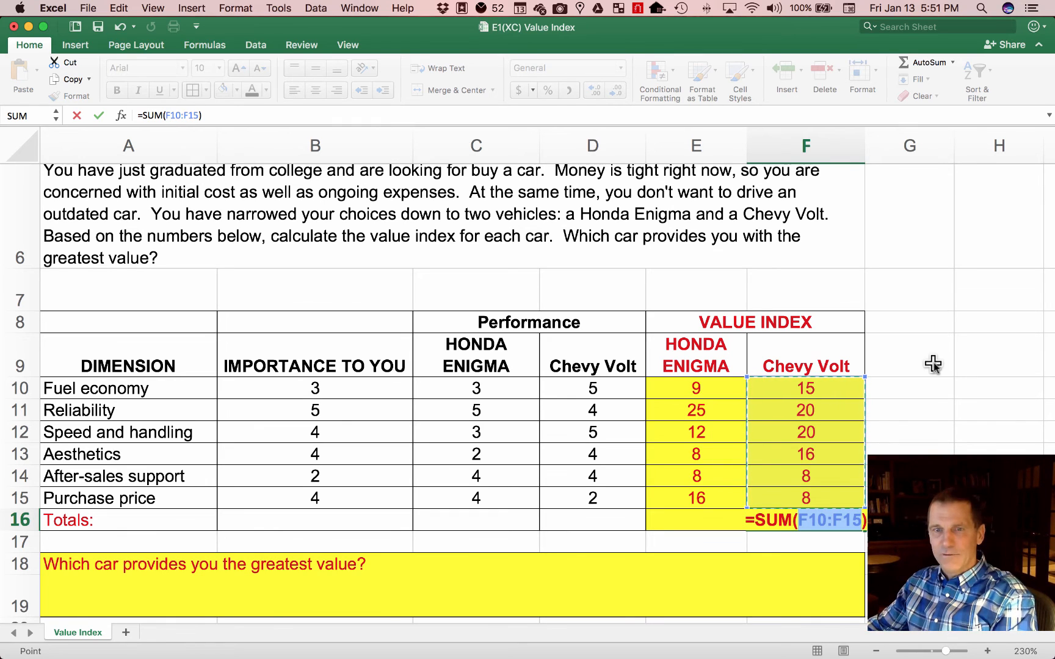
pyautogui.press('Return')
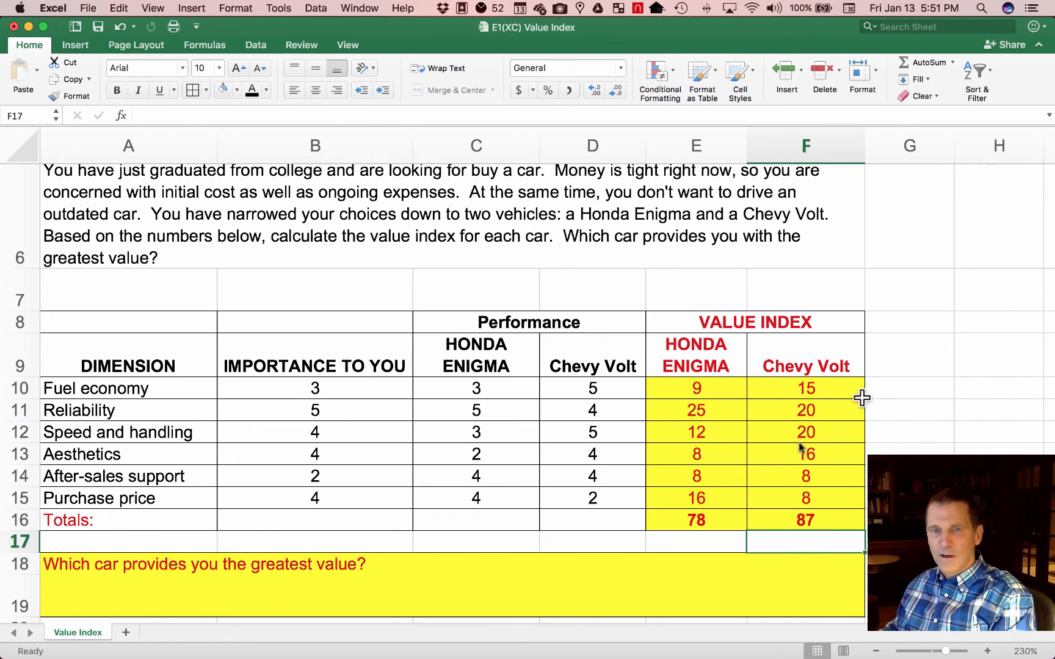
pyautogui.click(698, 522)
pyautogui.moveTo(787, 522); pyautogui.dragTo(730, 521)
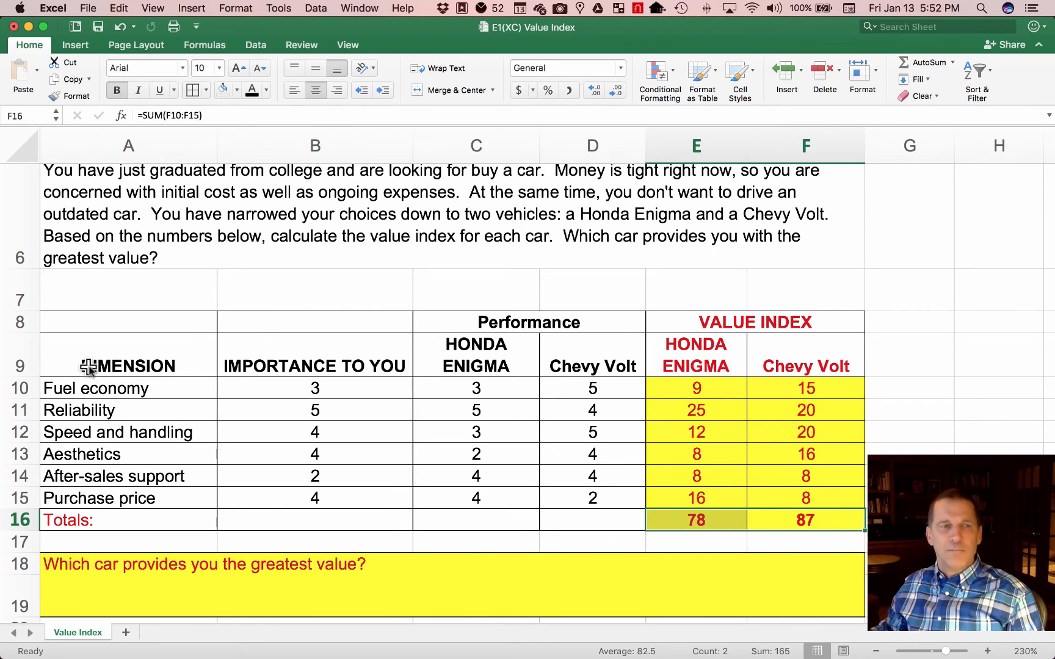
# - Review the car dimensions in A10:A15 and their importance ratings in B10:B15
pyautogui.moveTo(141, 386); pyautogui.dragTo(153, 500)
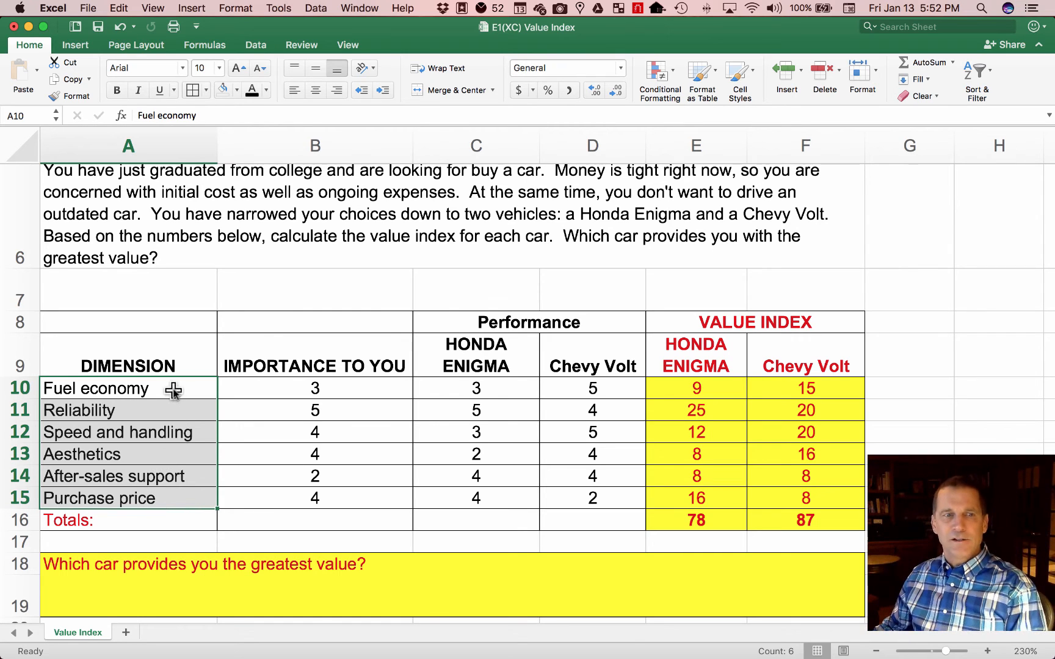
pyautogui.moveTo(164, 392); pyautogui.dragTo(169, 494)
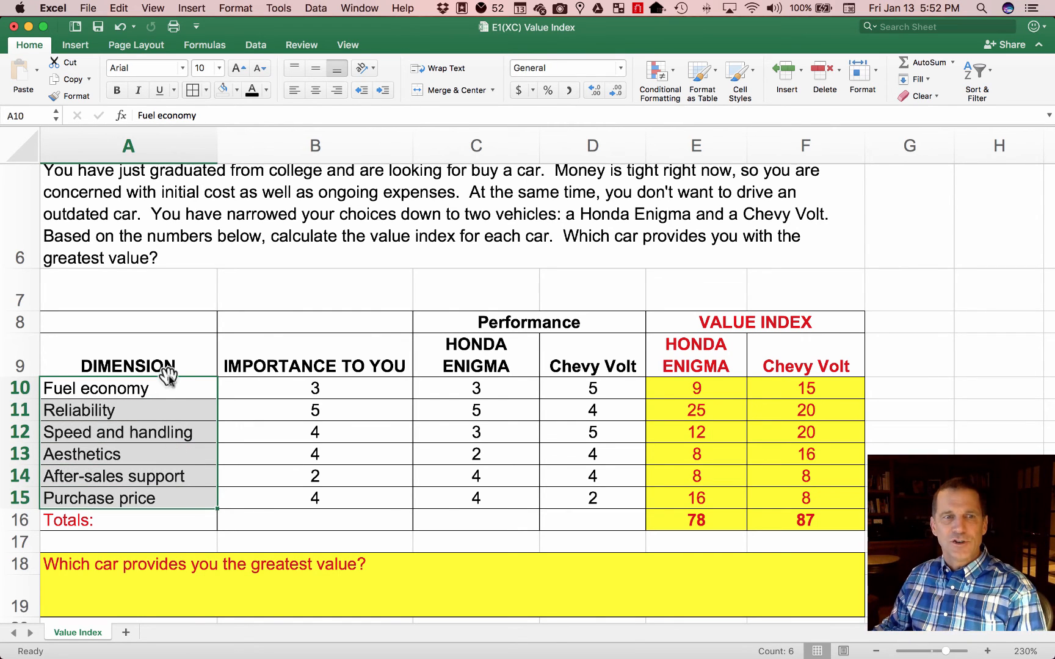
pyautogui.moveTo(170, 388); pyautogui.dragTo(170, 493)
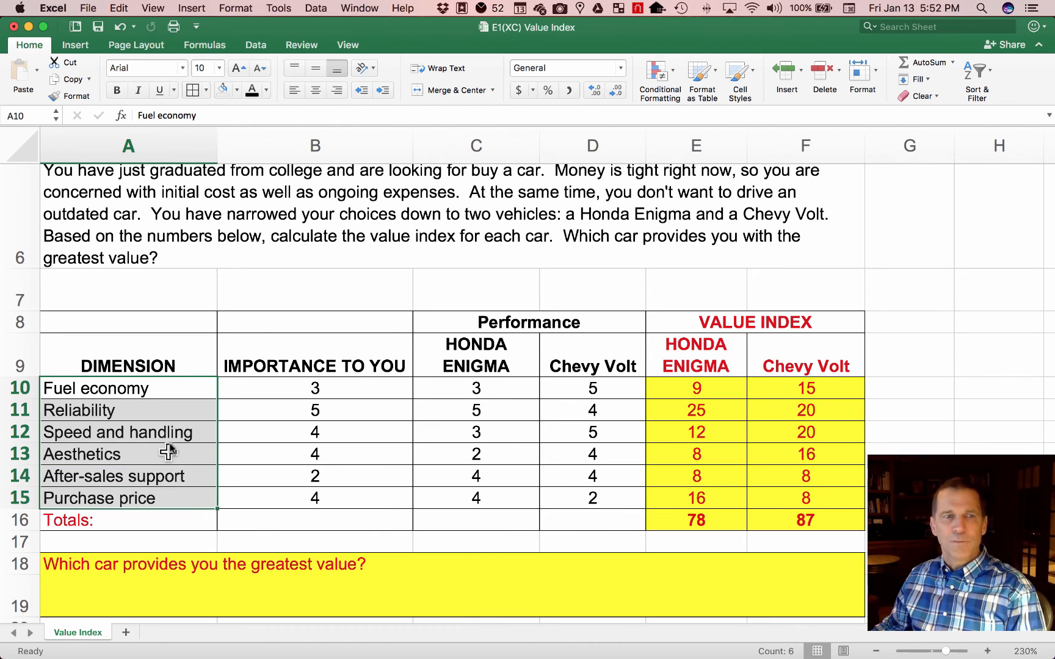
pyautogui.moveTo(172, 391); pyautogui.dragTo(176, 497)
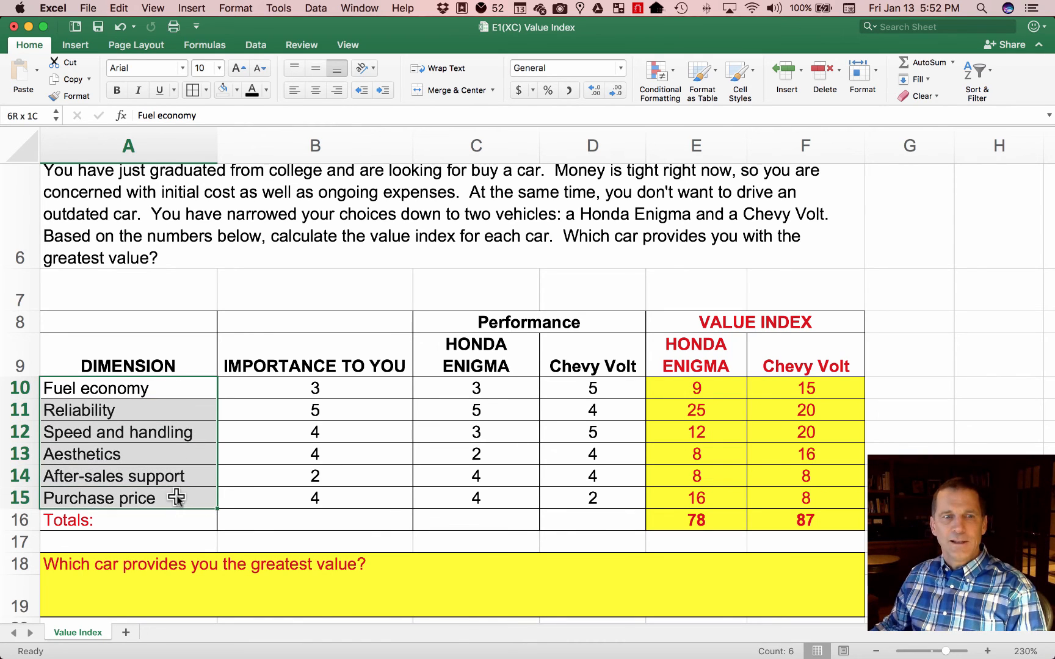
pyautogui.moveTo(348, 385); pyautogui.dragTo(354, 497)
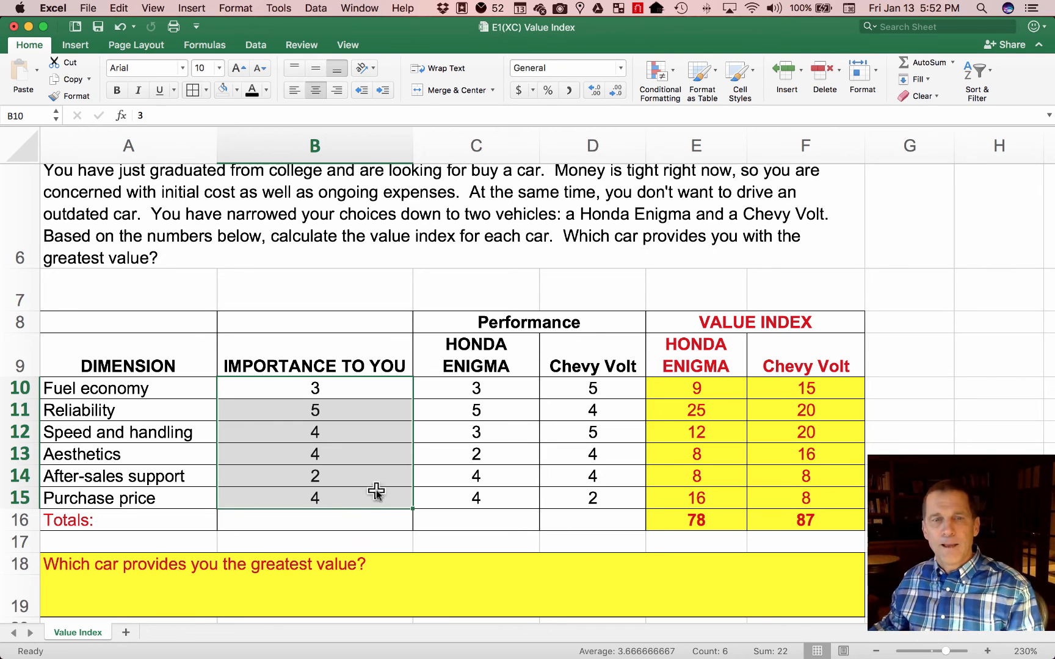
# - Compare the performance ratings of the Honda Enigma in C10:C15 with those of the Chevy Volt in D10:D15
pyautogui.click(502, 387)
pyautogui.moveTo(501, 388); pyautogui.dragTo(502, 499)
pyautogui.moveTo(591, 394); pyautogui.dragTo(603, 498)
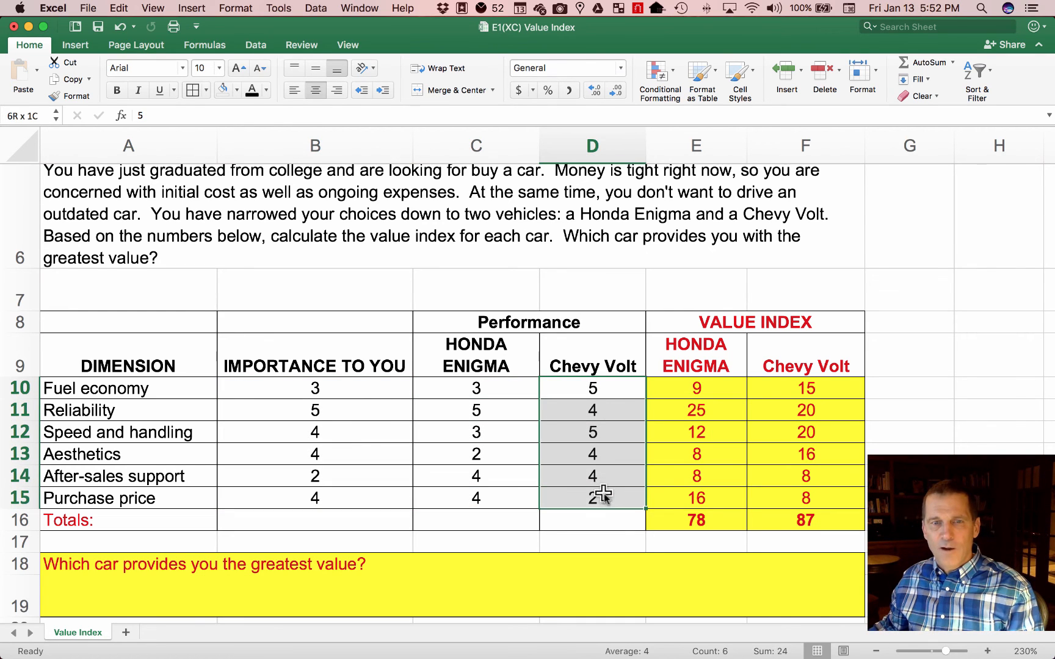
pyautogui.moveTo(501, 388); pyautogui.dragTo(498, 502)
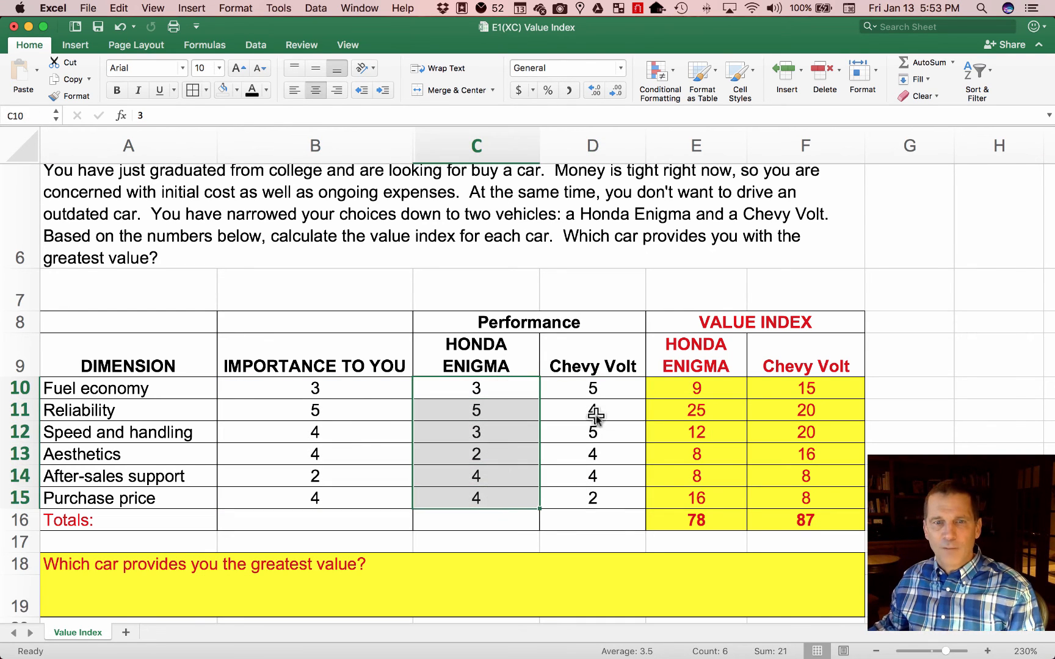
pyautogui.moveTo(605, 386); pyautogui.dragTo(632, 500)
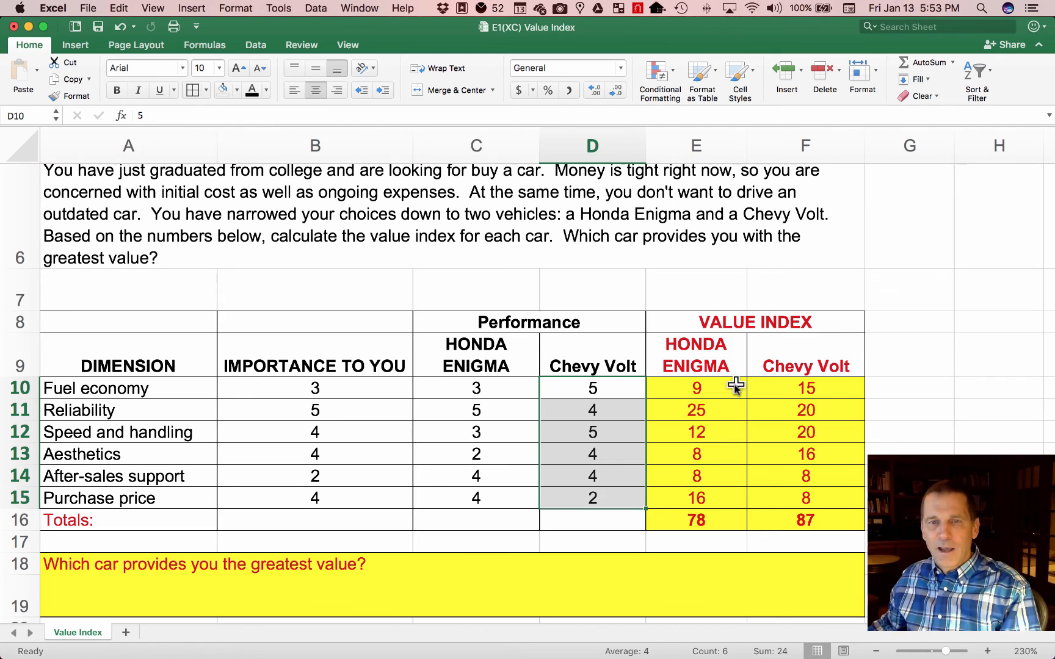
# - Review the calculated value indexes of the Honda Enigma in E10:E15 and the Chevy Volt in F10:F15
pyautogui.moveTo(723, 393); pyautogui.dragTo(711, 497)
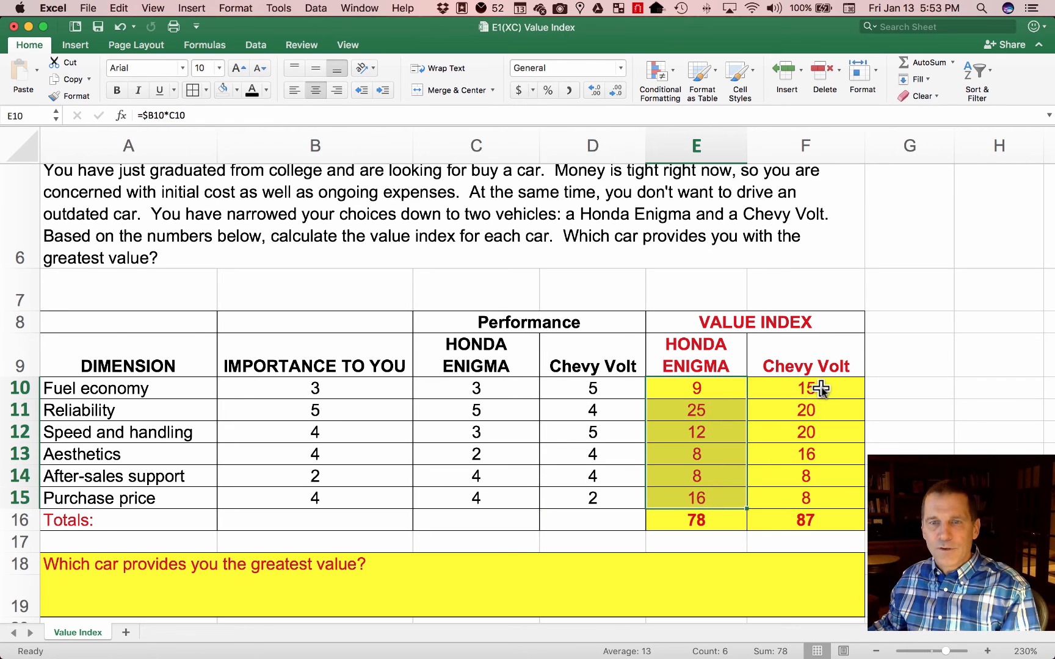
pyautogui.moveTo(819, 388); pyautogui.dragTo(822, 503)
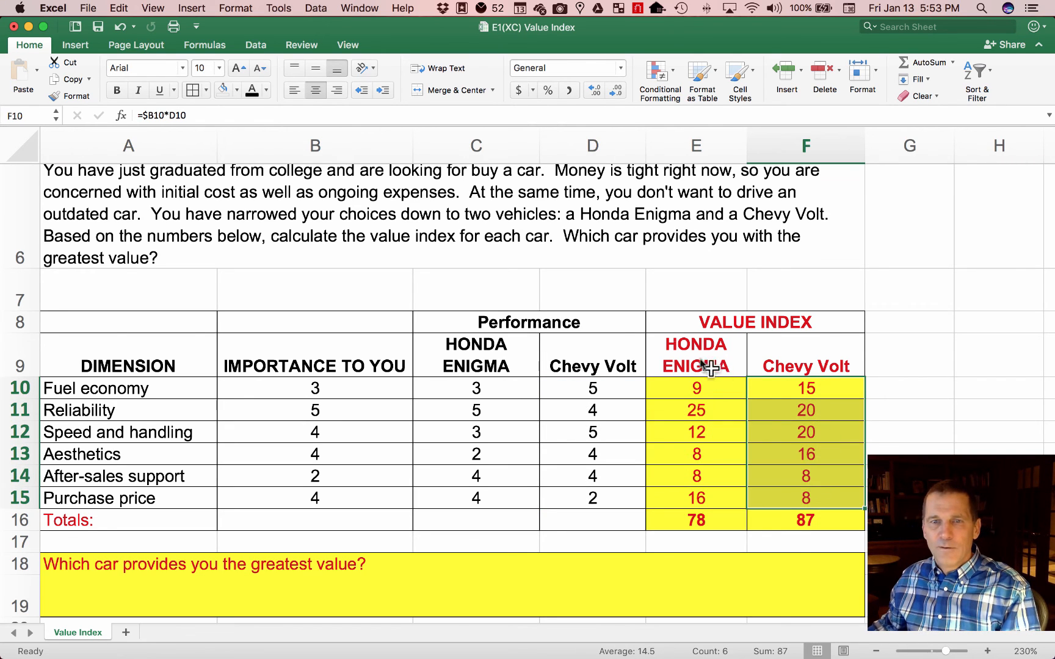
pyautogui.click(681, 390)
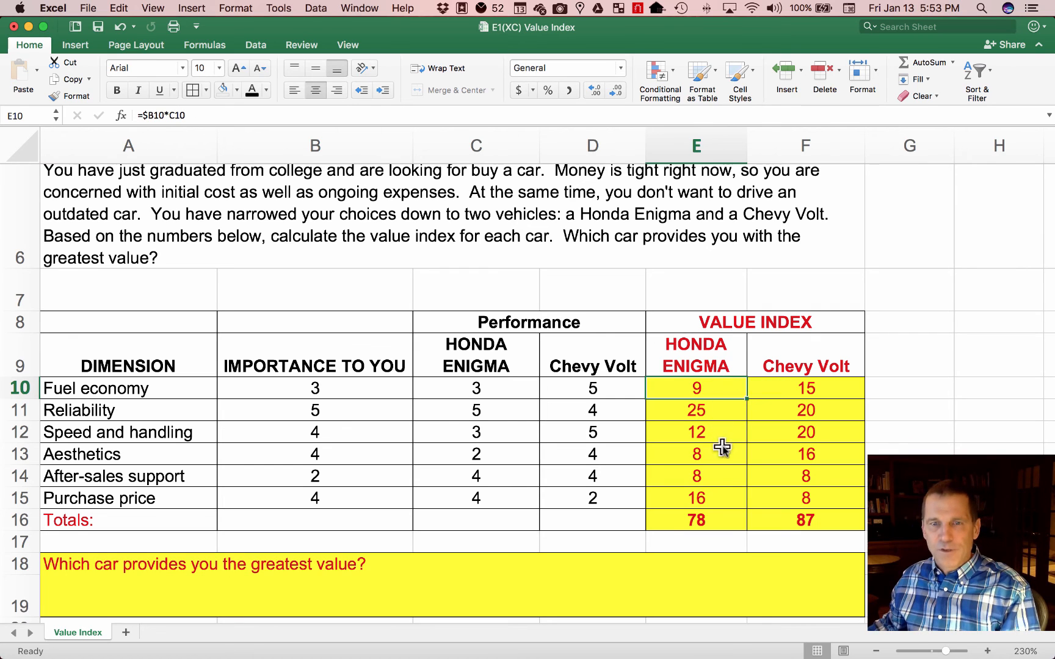
# - Compare the total value indexes of the Honda Enigma in E16 and the Chevy Volt in F16
pyautogui.click(712, 530)
pyautogui.click(816, 521)
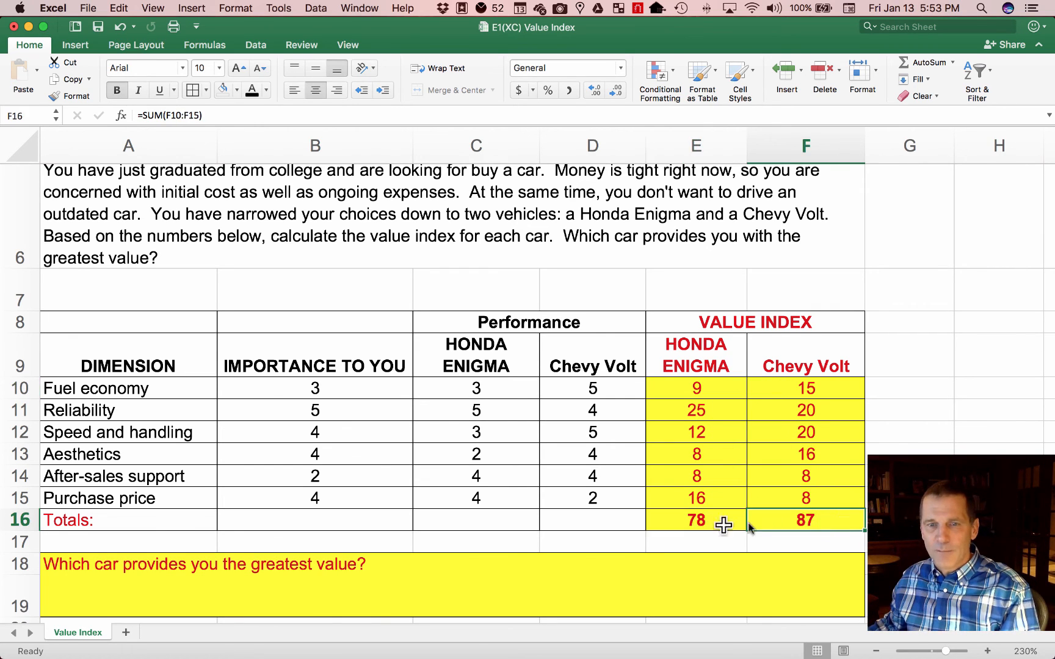
pyautogui.scroll(-1, 694, 568)
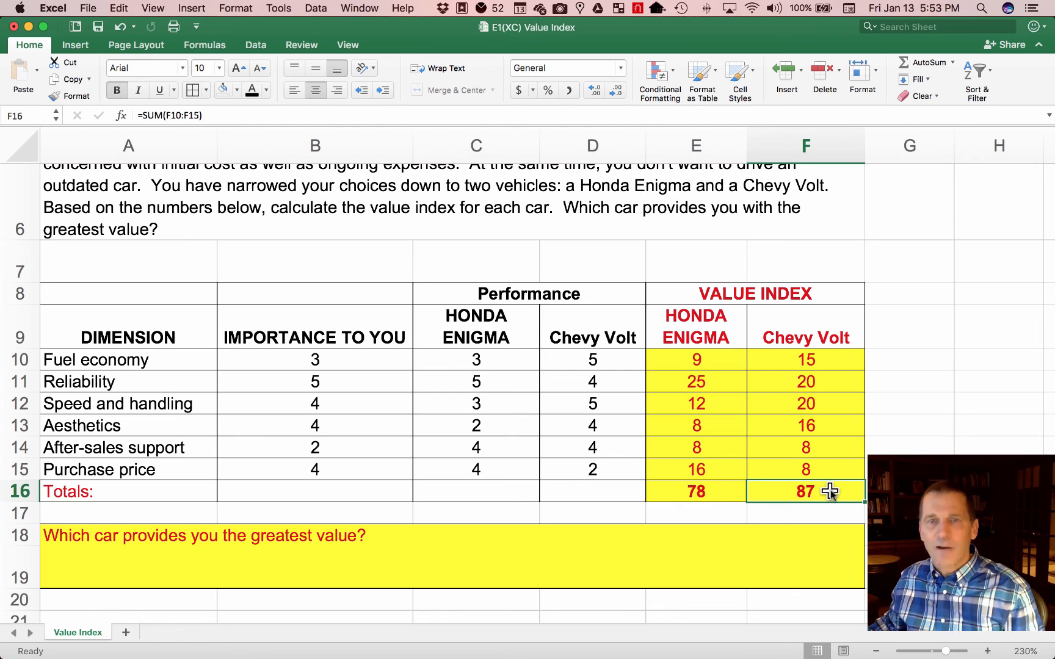
pyautogui.click(717, 495)
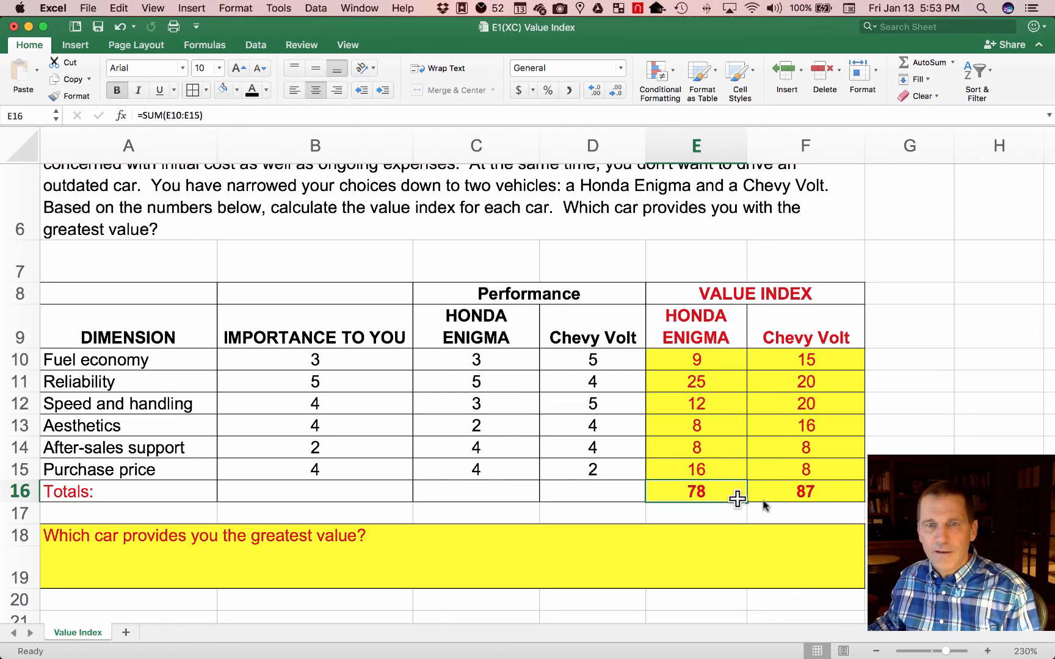
pyautogui.click(828, 492)
pyautogui.click(713, 493)
pyautogui.click(826, 493)
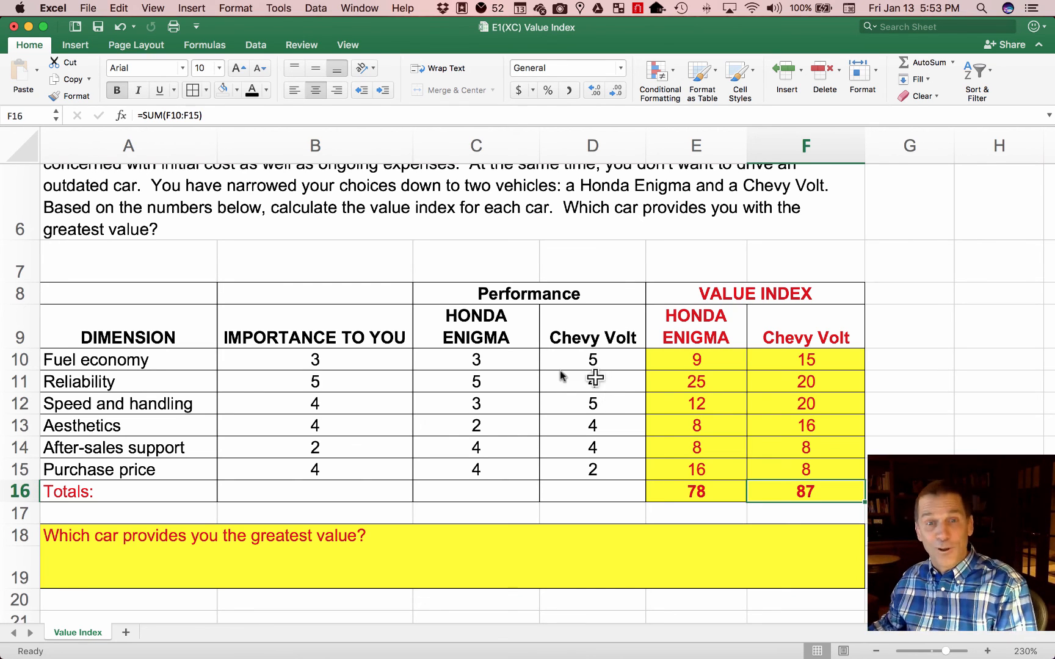
# - Examine the dimensions and importance ratings in A10:B15, and the ratings in the Fuel economy and Aesthetics rows through column D
pyautogui.moveTo(136, 359)
pyautogui.mouseDown()
pyautogui.moveTo(301, 363)
pyautogui.moveTo(337, 475)
pyautogui.mouseUp()
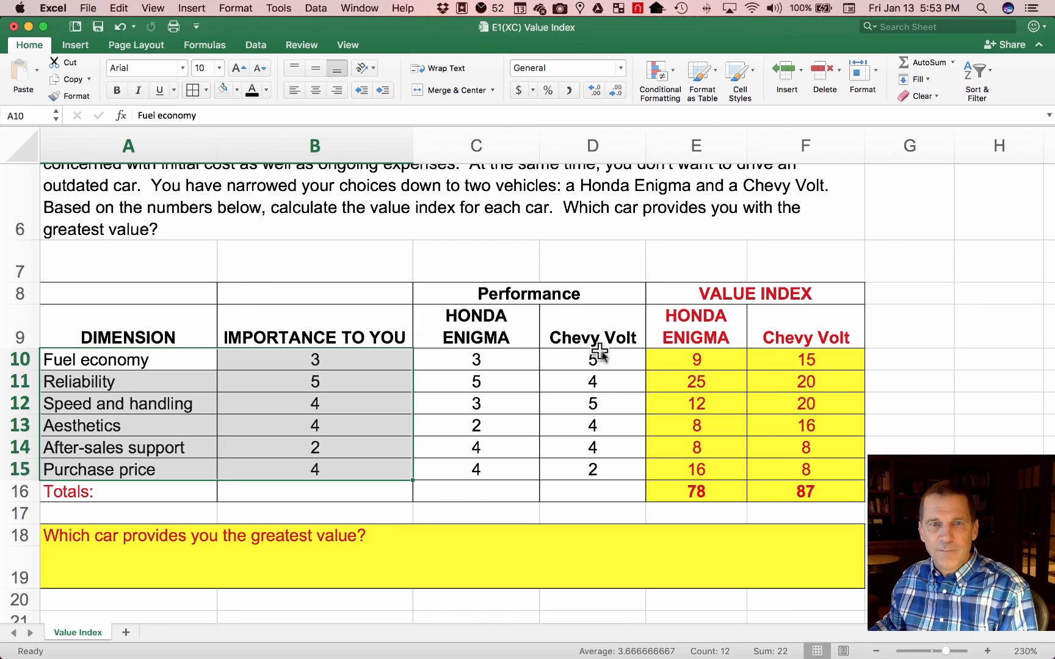
pyautogui.moveTo(601, 358); pyautogui.dragTo(209, 363)
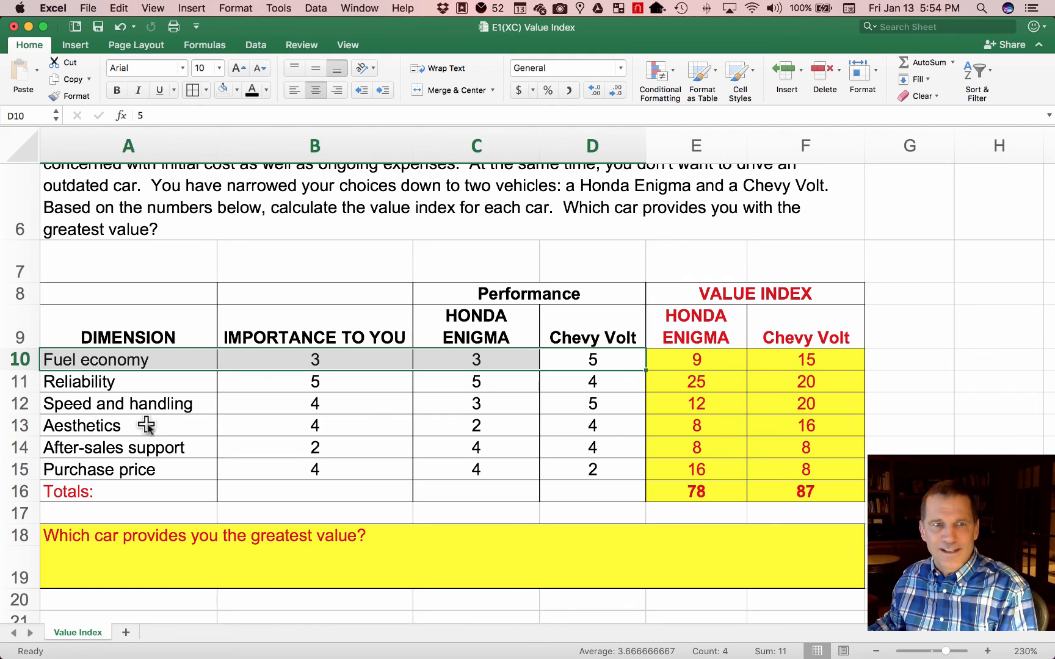
pyautogui.moveTo(146, 426); pyautogui.dragTo(544, 426)
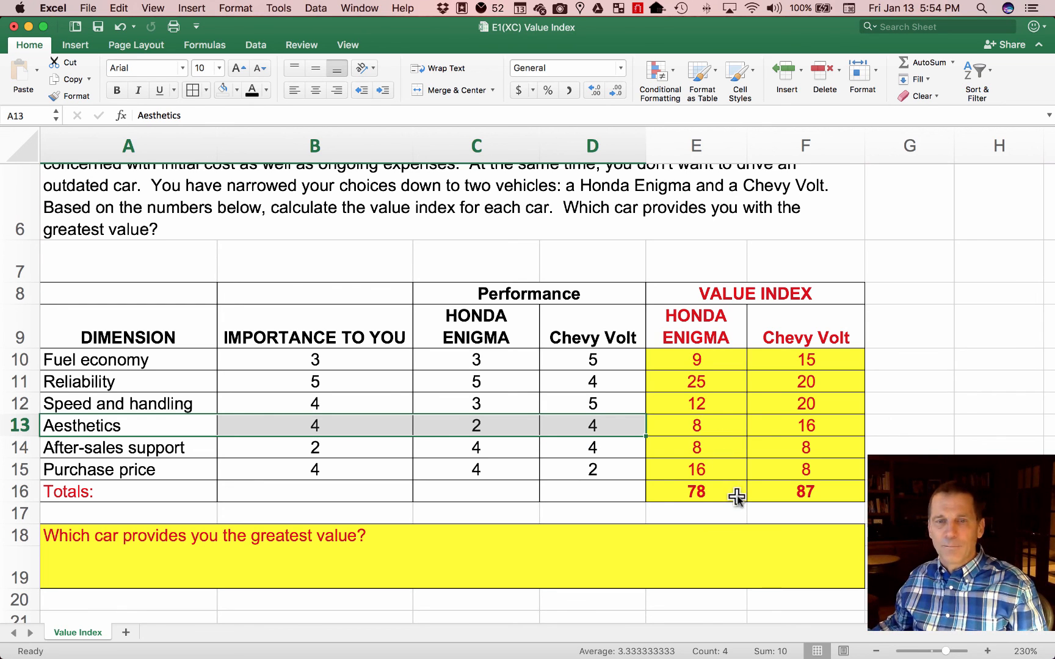
# - Check the greatest-value question in A18 against the totals in E16:F16, and review the assignment text above the table
pyautogui.click(372, 562)
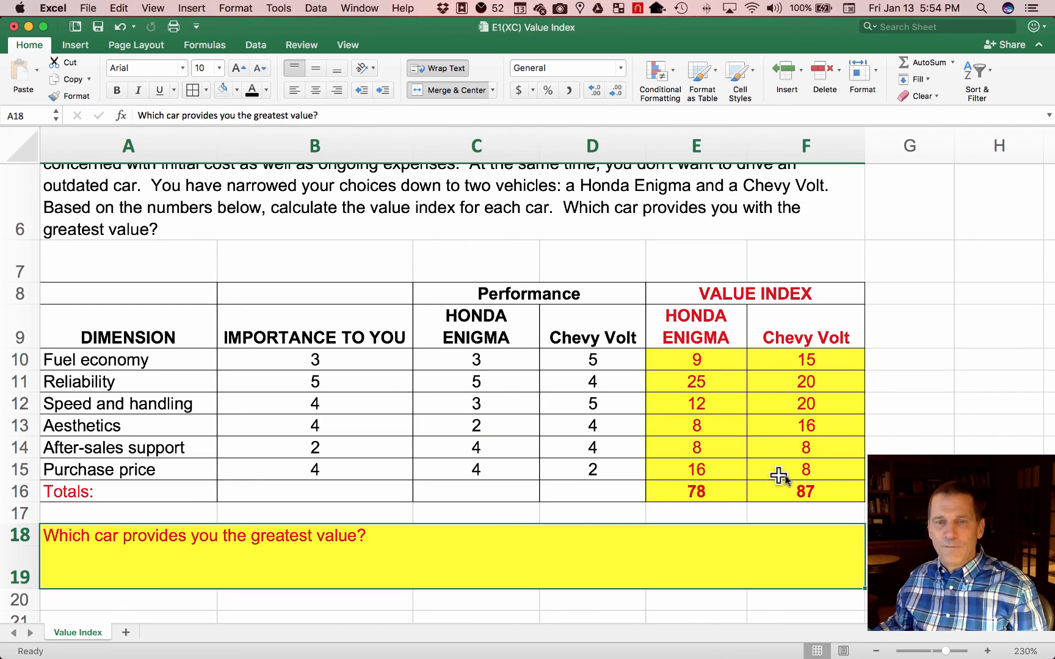
pyautogui.moveTo(843, 490); pyautogui.dragTo(743, 493)
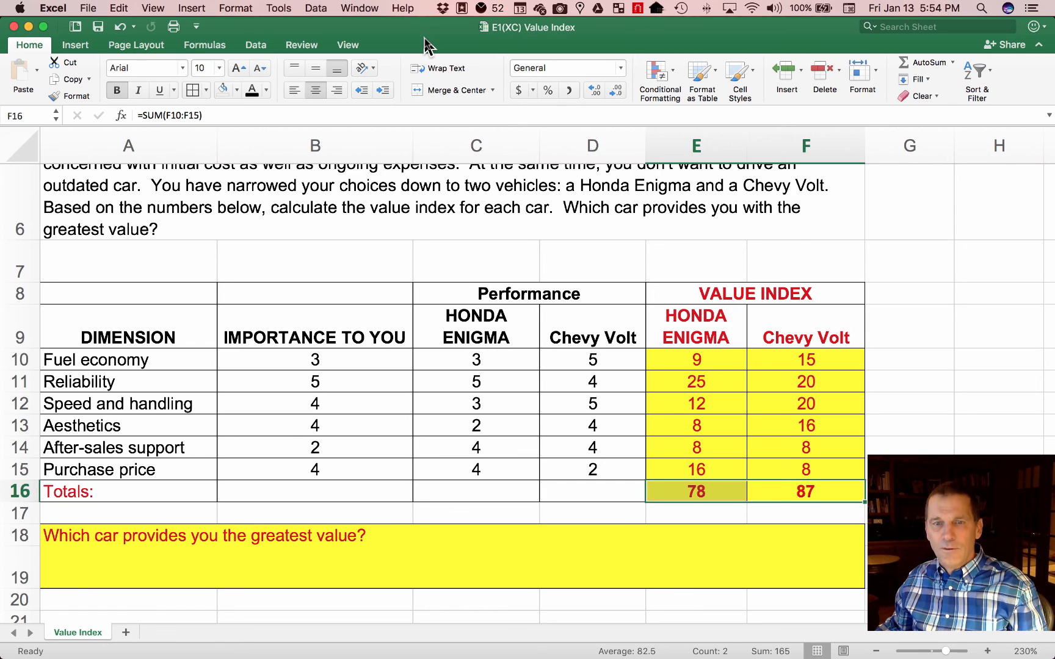
pyautogui.click(455, 405)
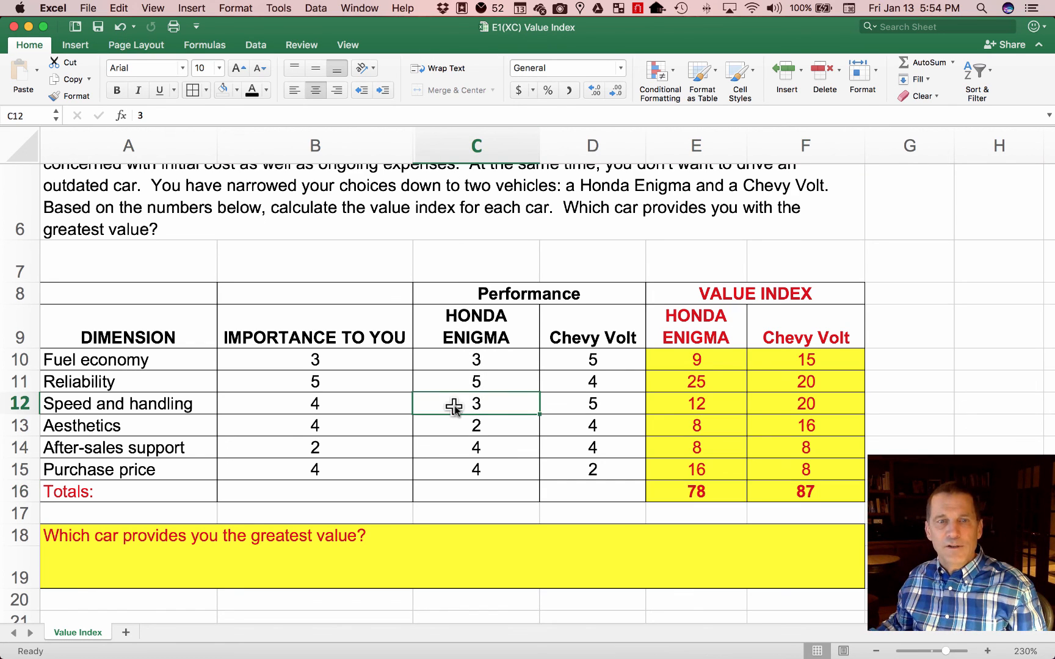
pyautogui.click(916, 398)
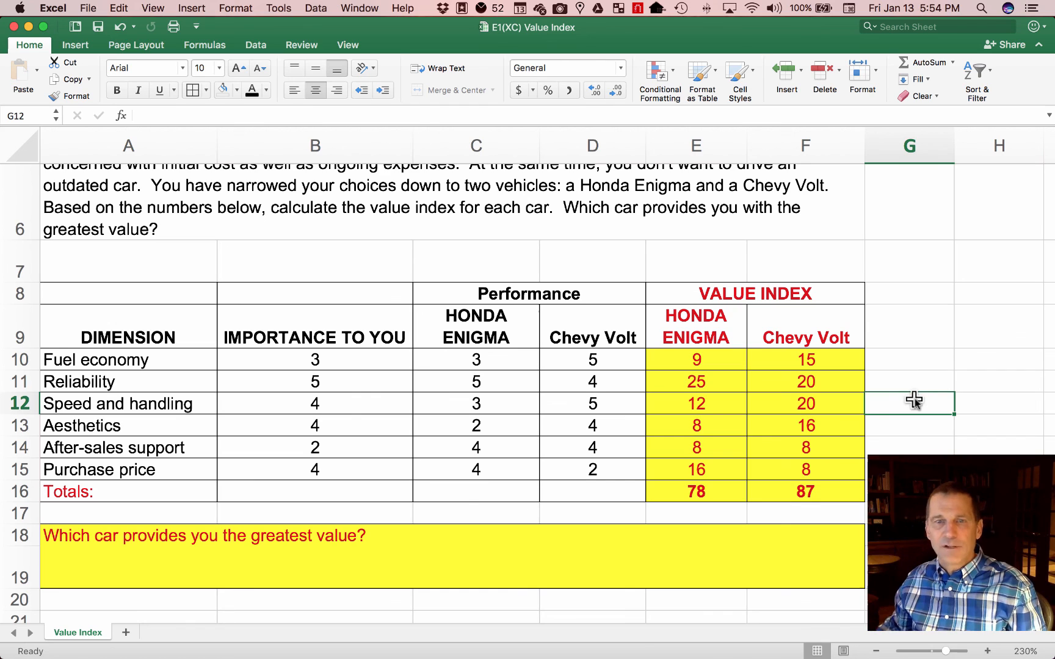
pyautogui.scroll(4, 537, 337)
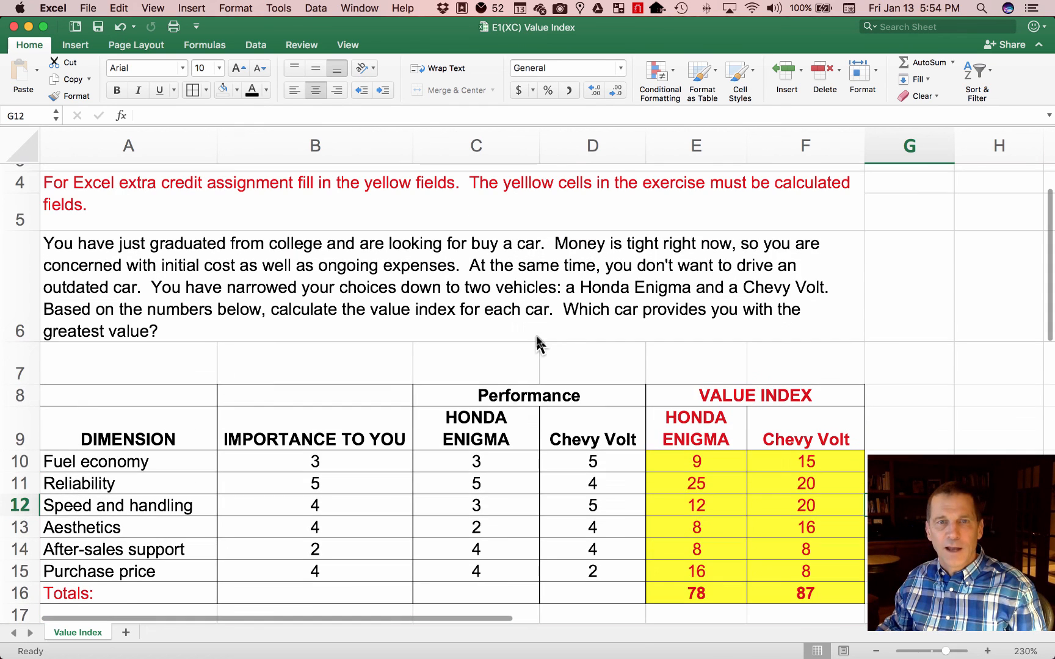
pyautogui.scroll(-1, 536, 336)
pyautogui.scroll(-1, 536, 341)
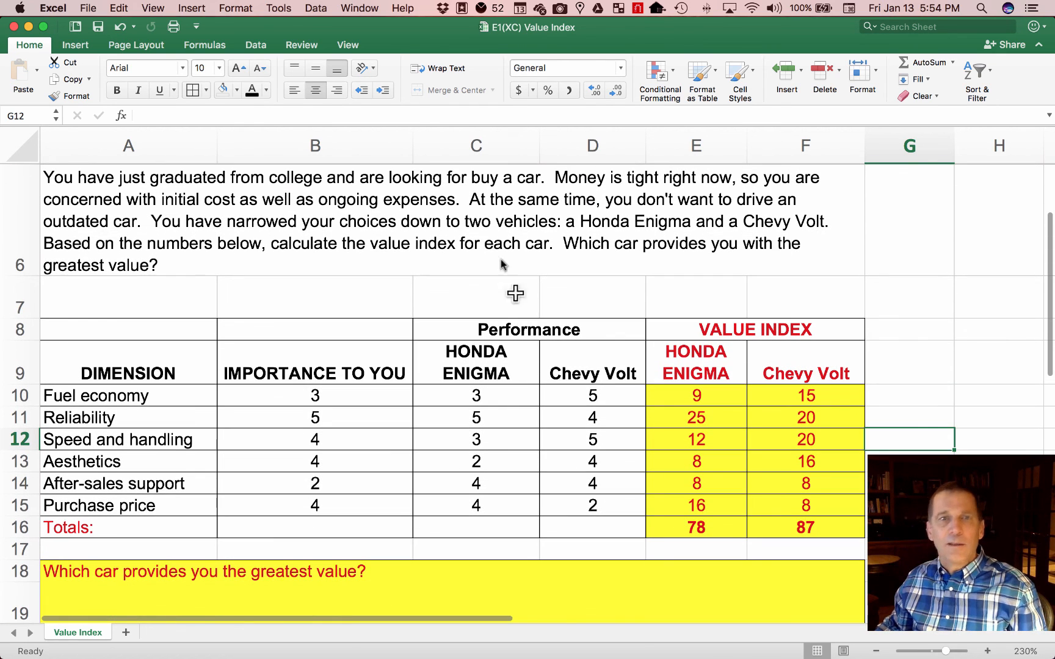